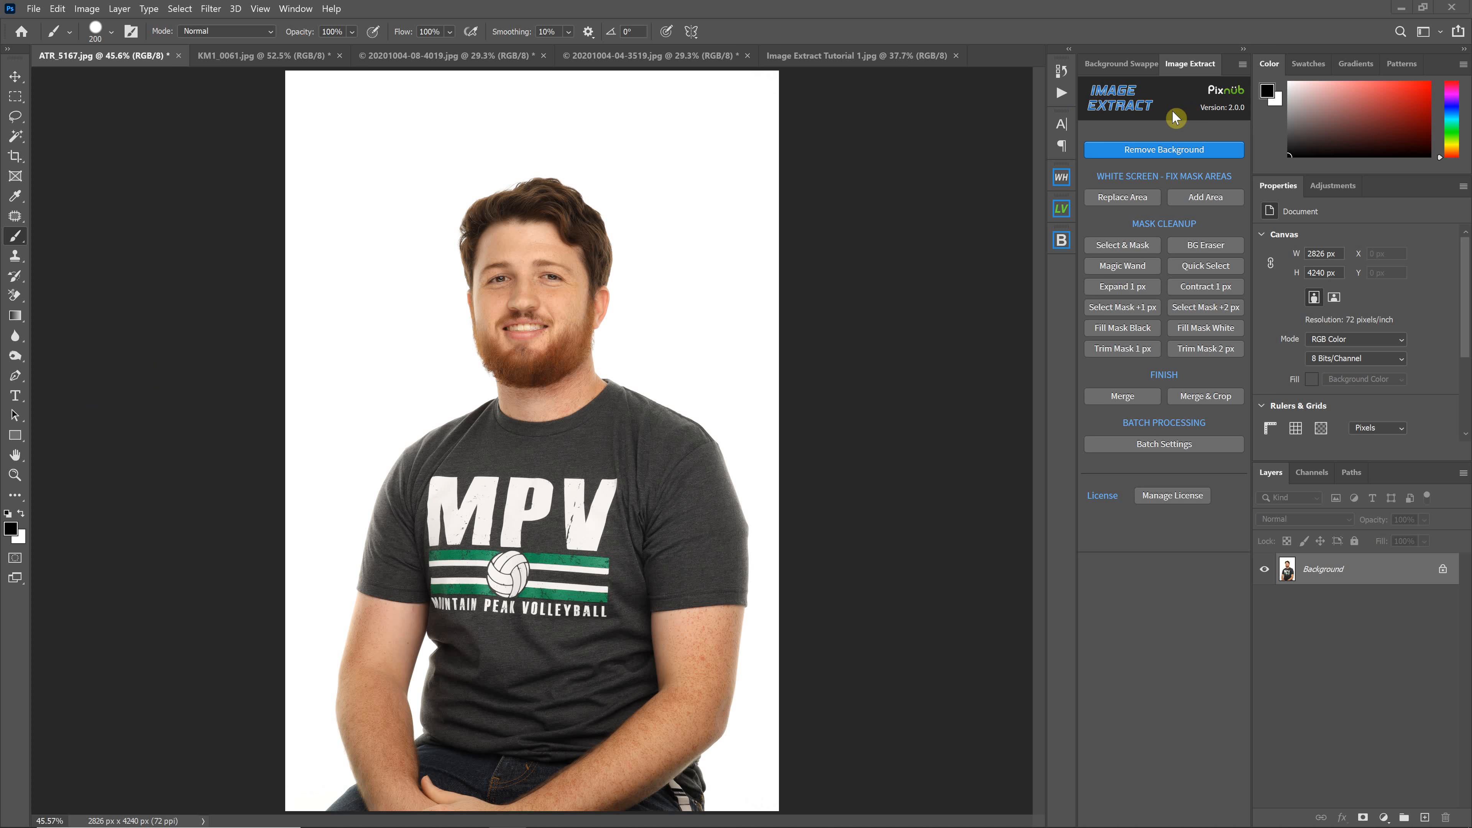
Auto-select the bearded subject and run Image Extract's Remove Background to swap the white backdrop for blue
left_click(211, 8)
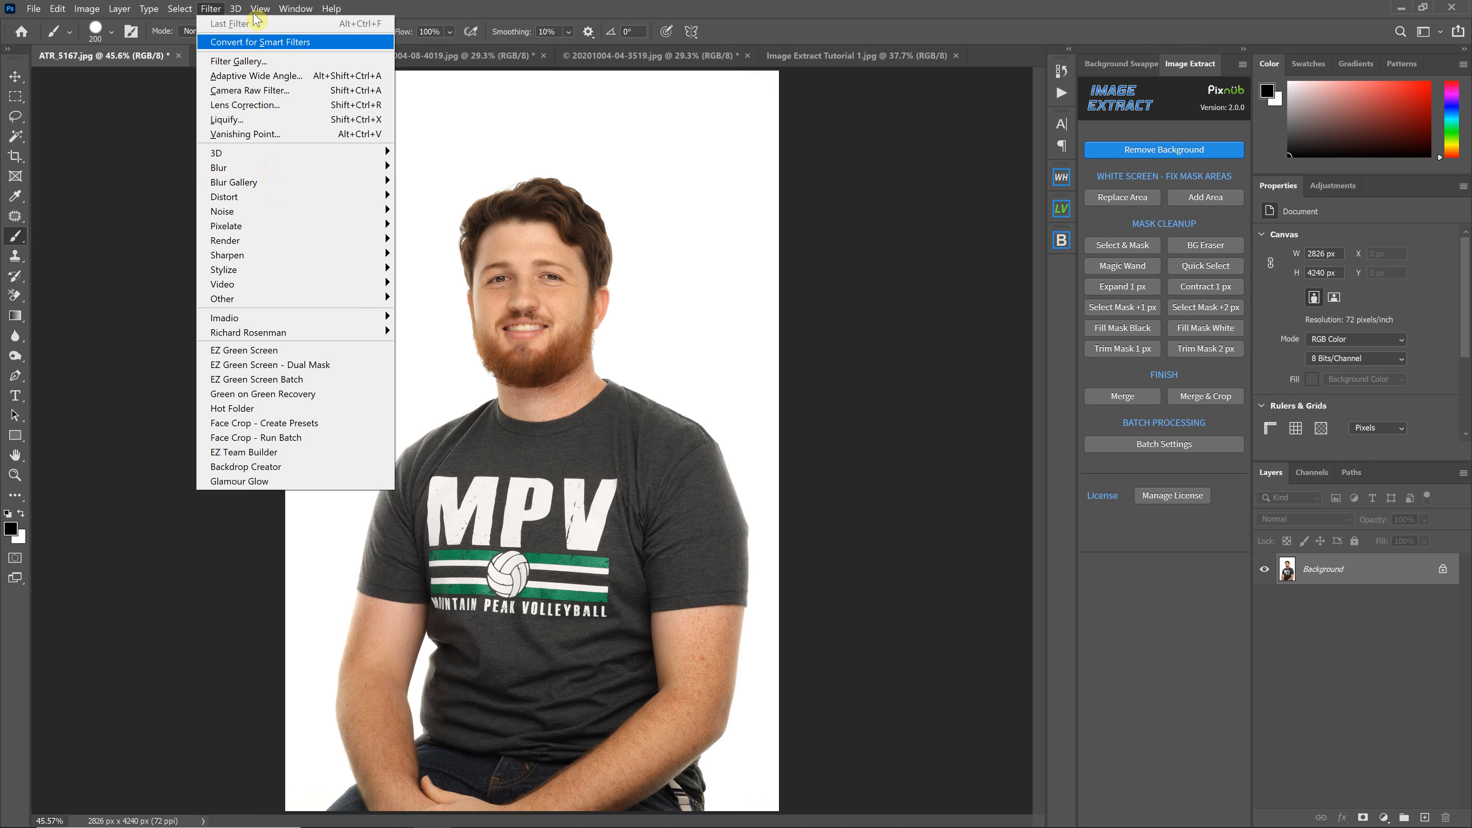
mouse_move(180, 8)
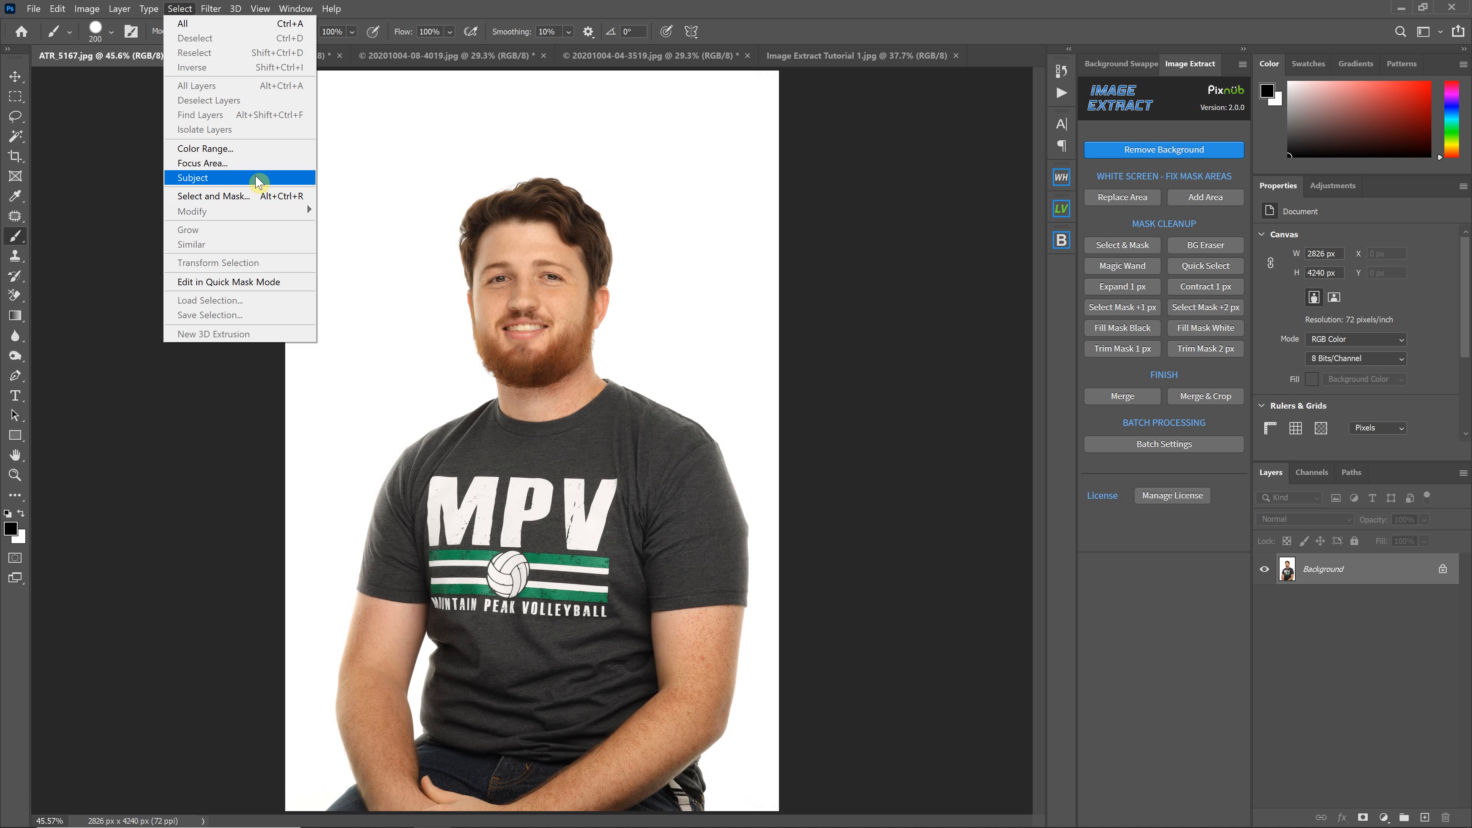
left_click(258, 181)
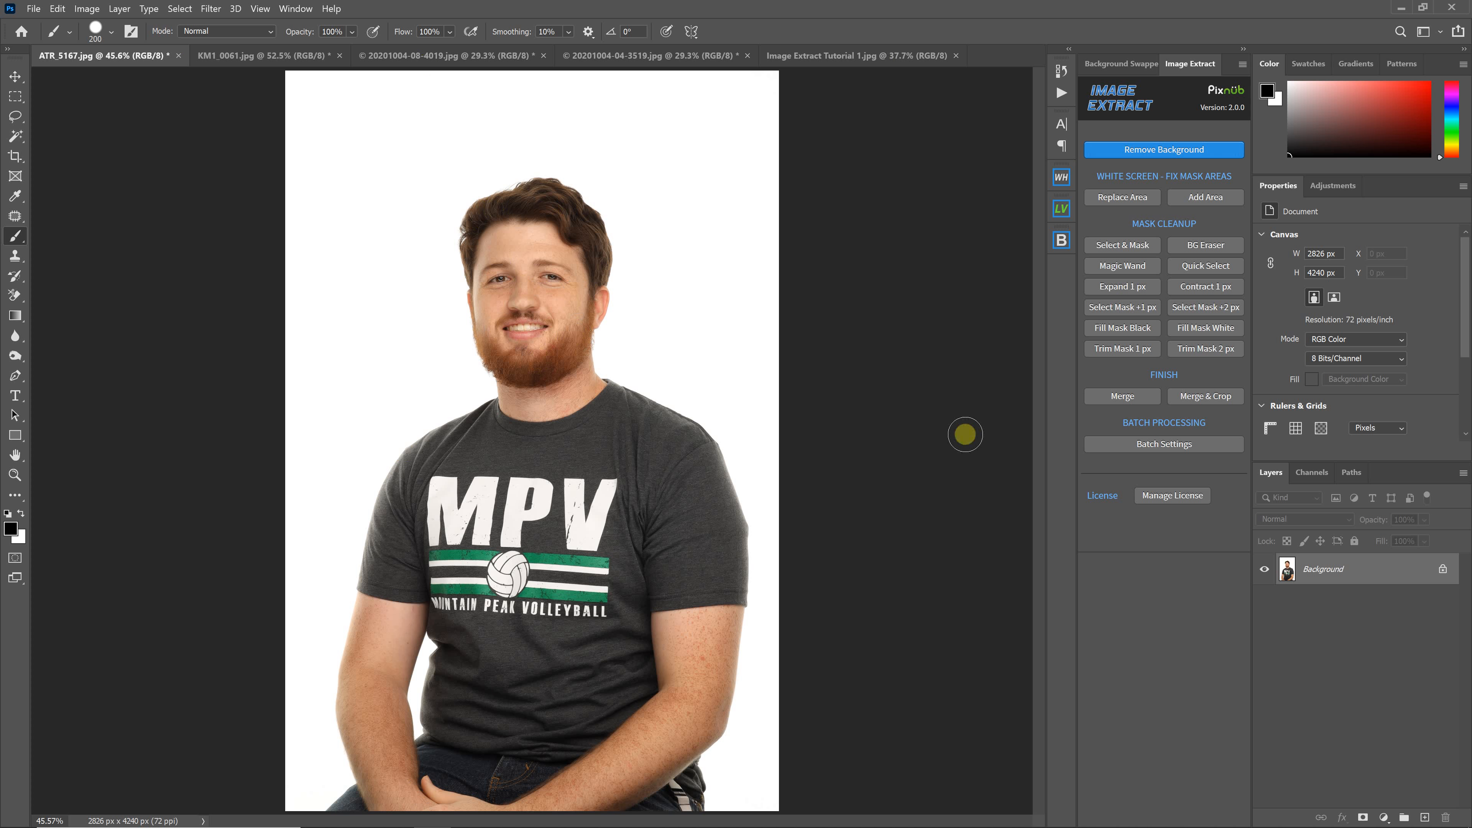
left_click(1213, 150)
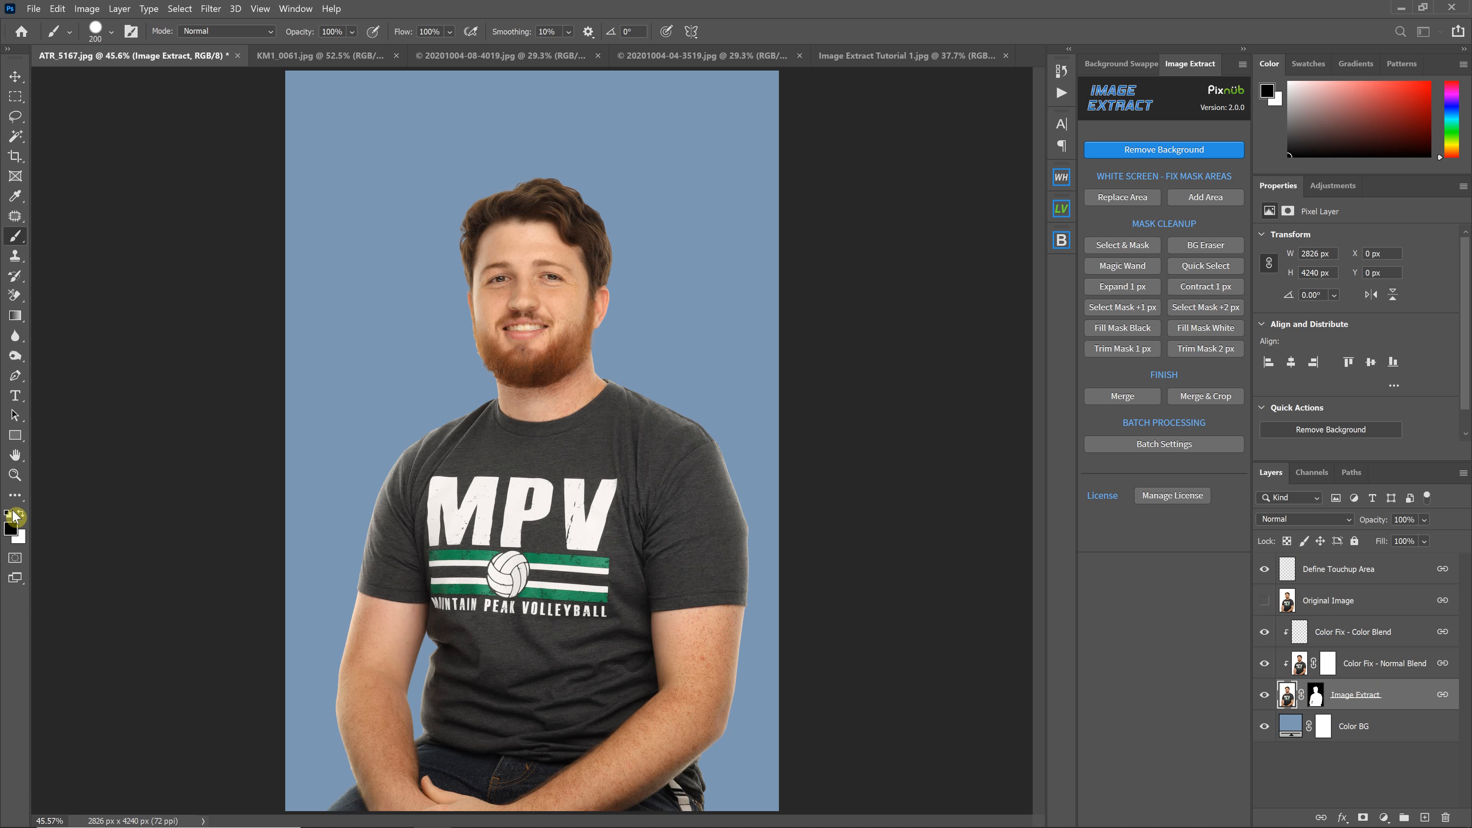
On the Image Extract layer mask, paint black then white to restore the shirt's shoulder
left_click(1314, 699)
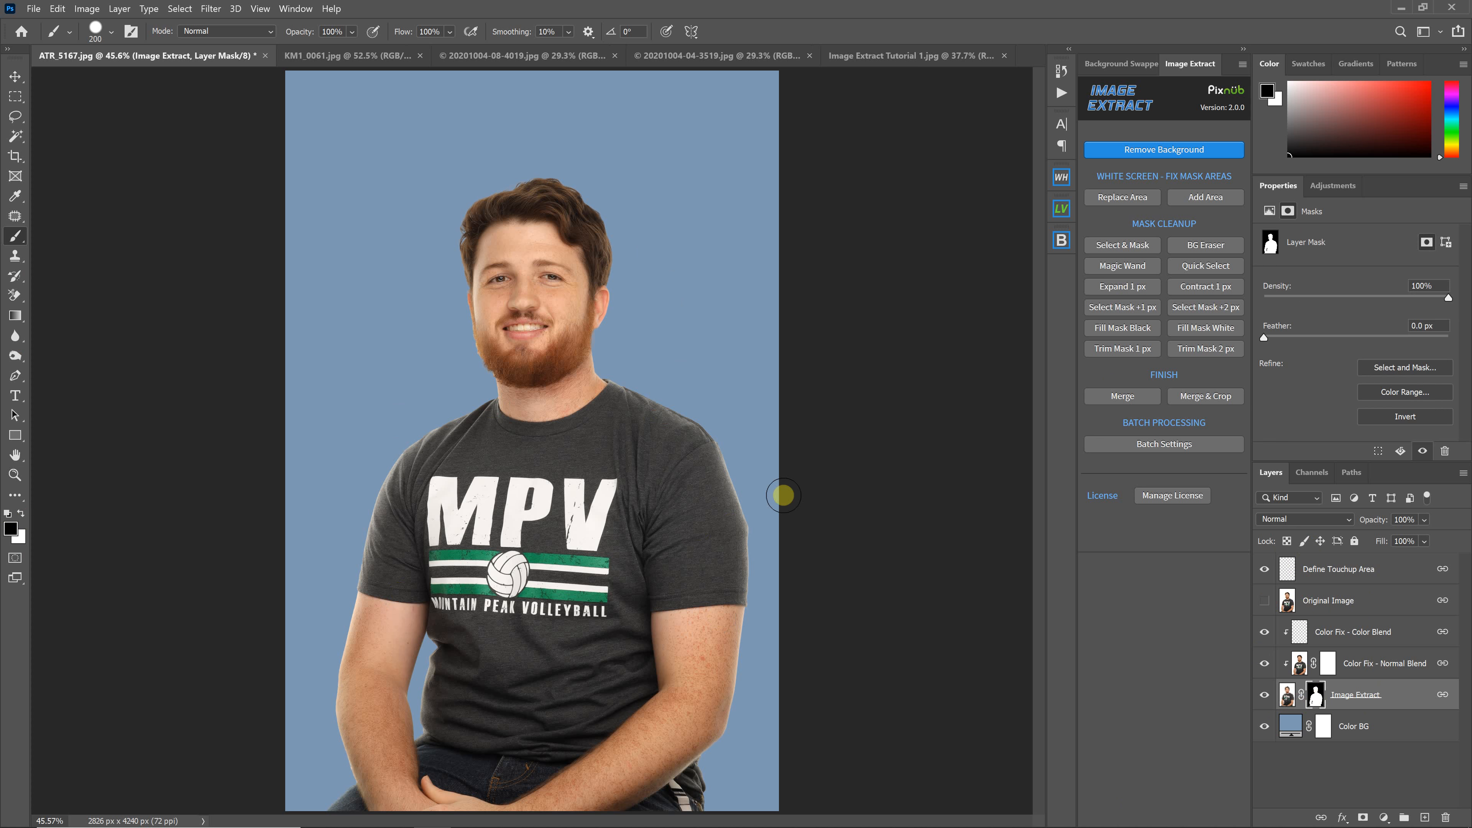
mouse_move(677, 414)
left_mouse_down()
mouse_move(712, 440)
mouse_move(687, 428)
mouse_move(723, 487)
left_mouse_up()
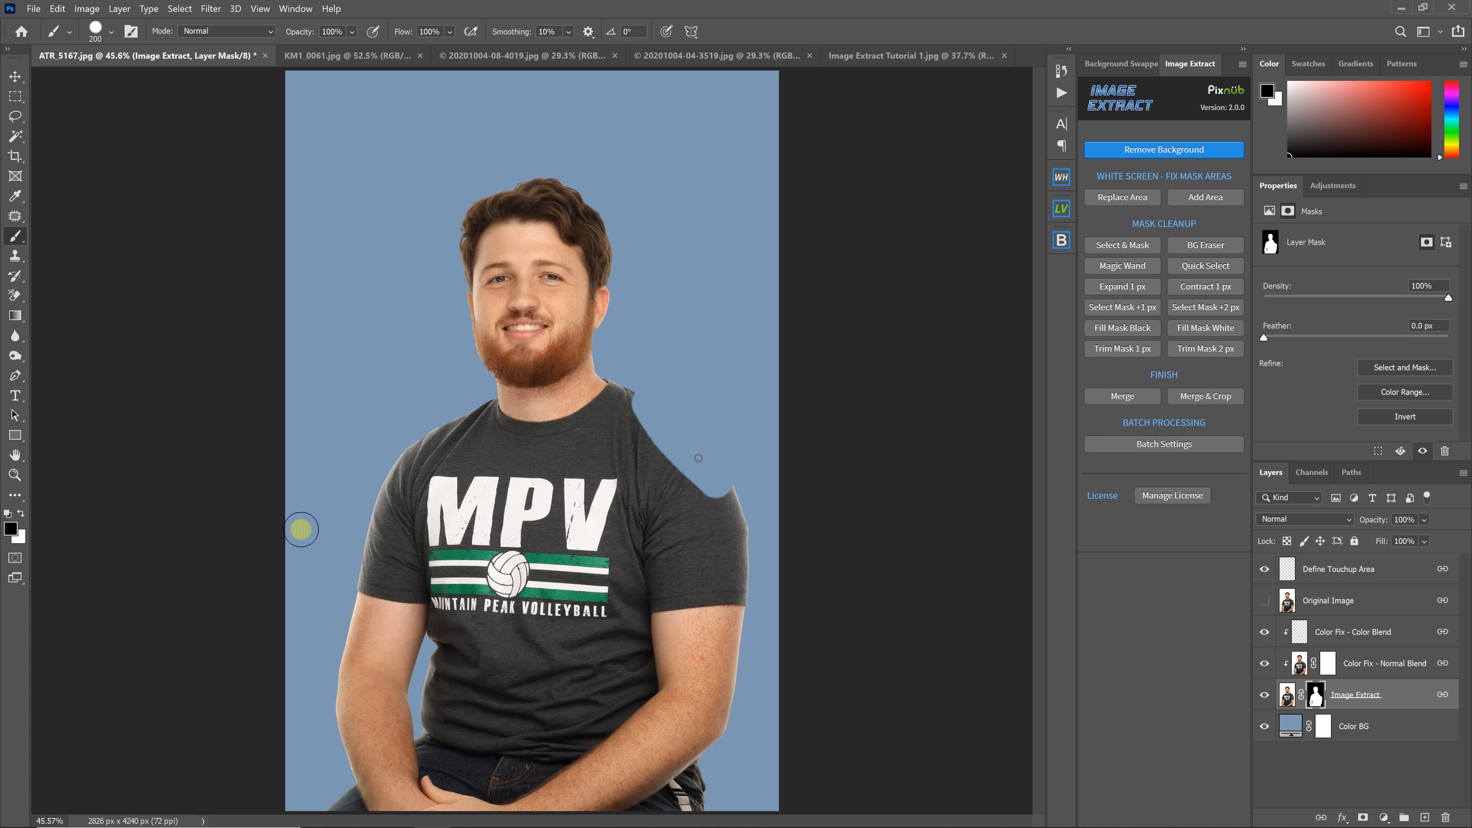
left_click(21, 514)
mouse_move(632, 415)
left_mouse_down()
mouse_move(672, 468)
mouse_move(637, 432)
mouse_move(749, 505)
mouse_move(683, 467)
left_mouse_up()
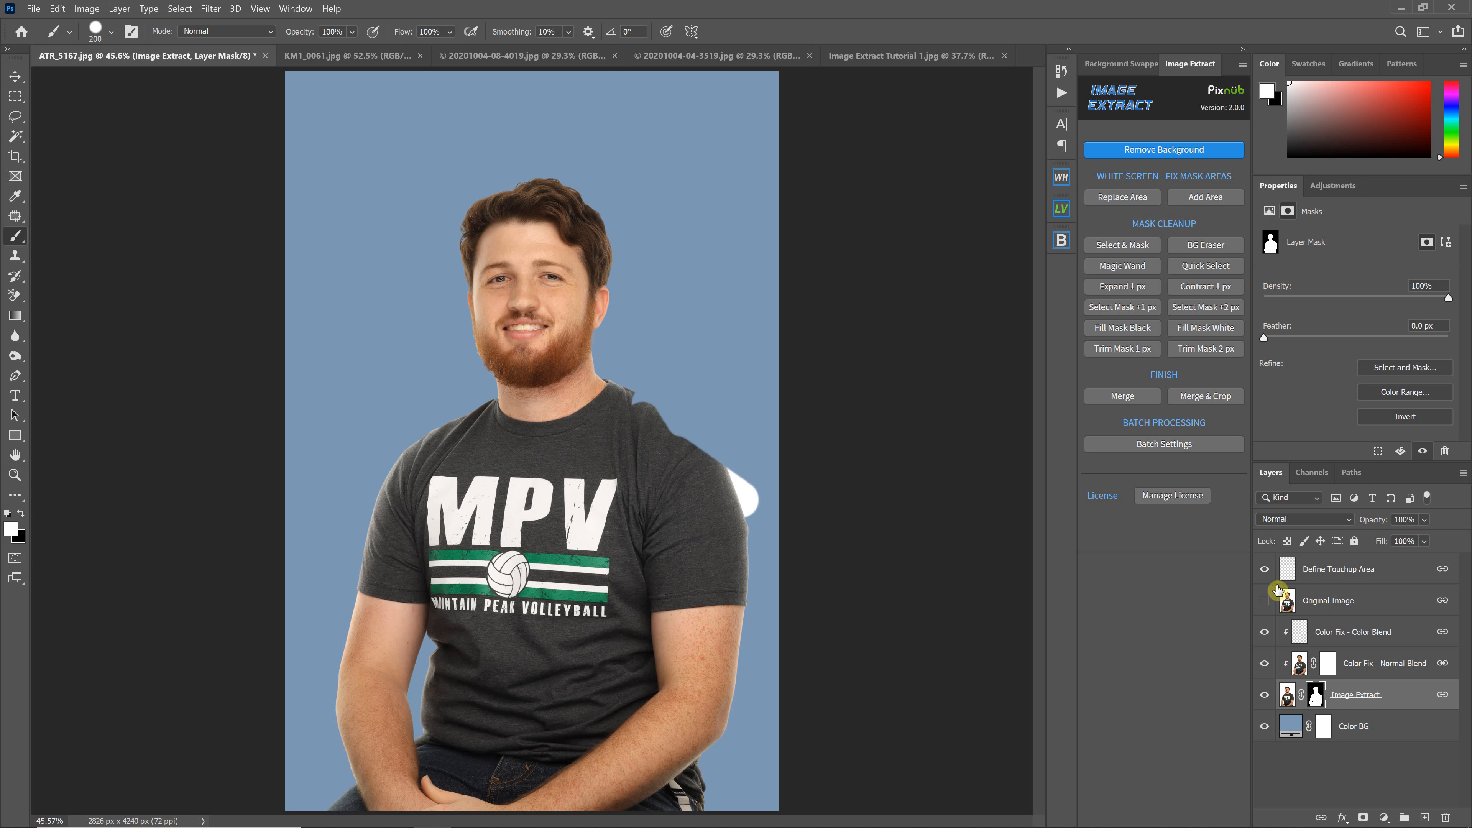
Step back one brush state in History to remove the stray white patch
left_click(1061, 71)
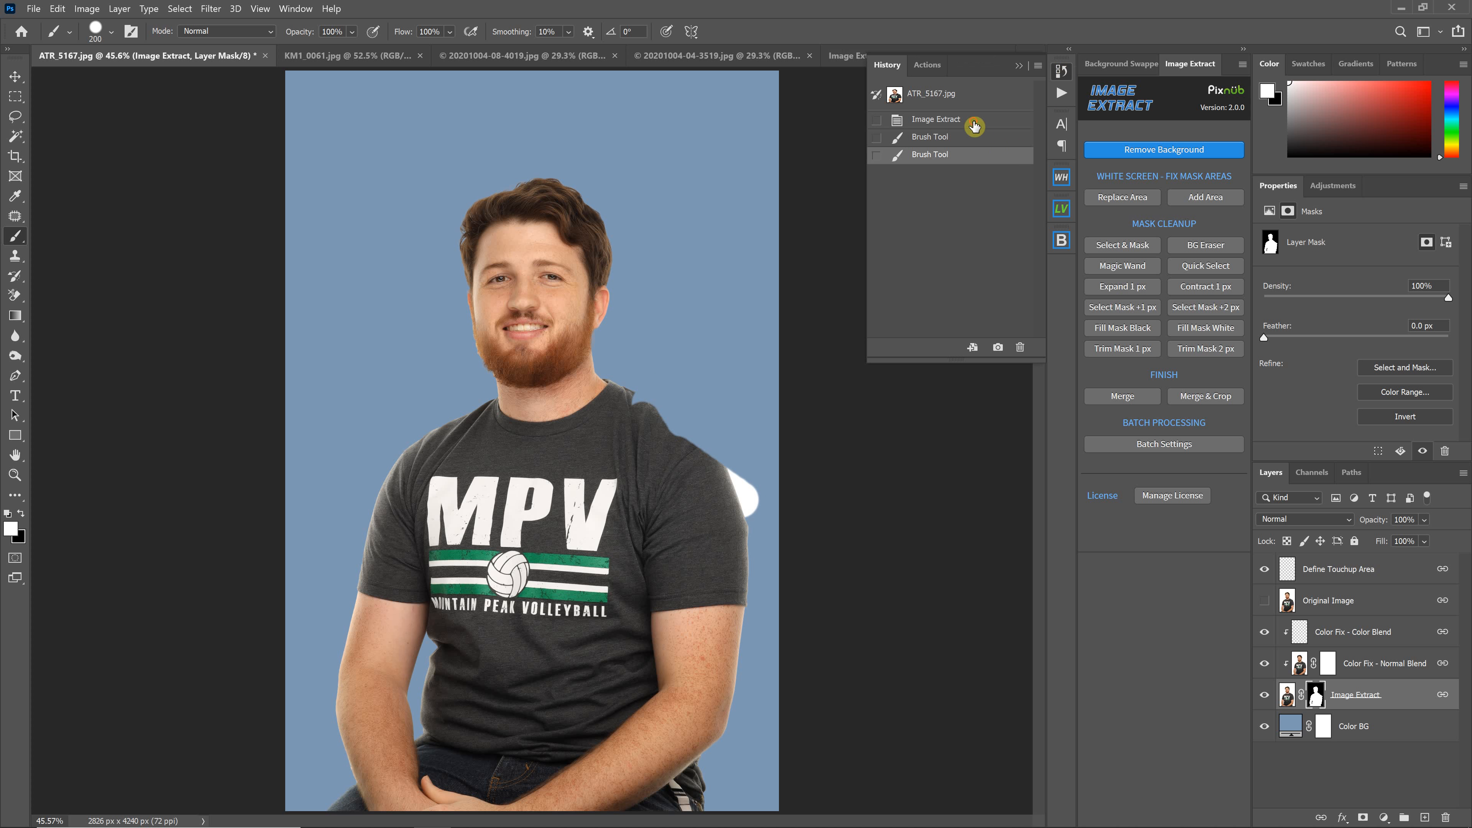
left_click(985, 136)
left_click(1018, 65)
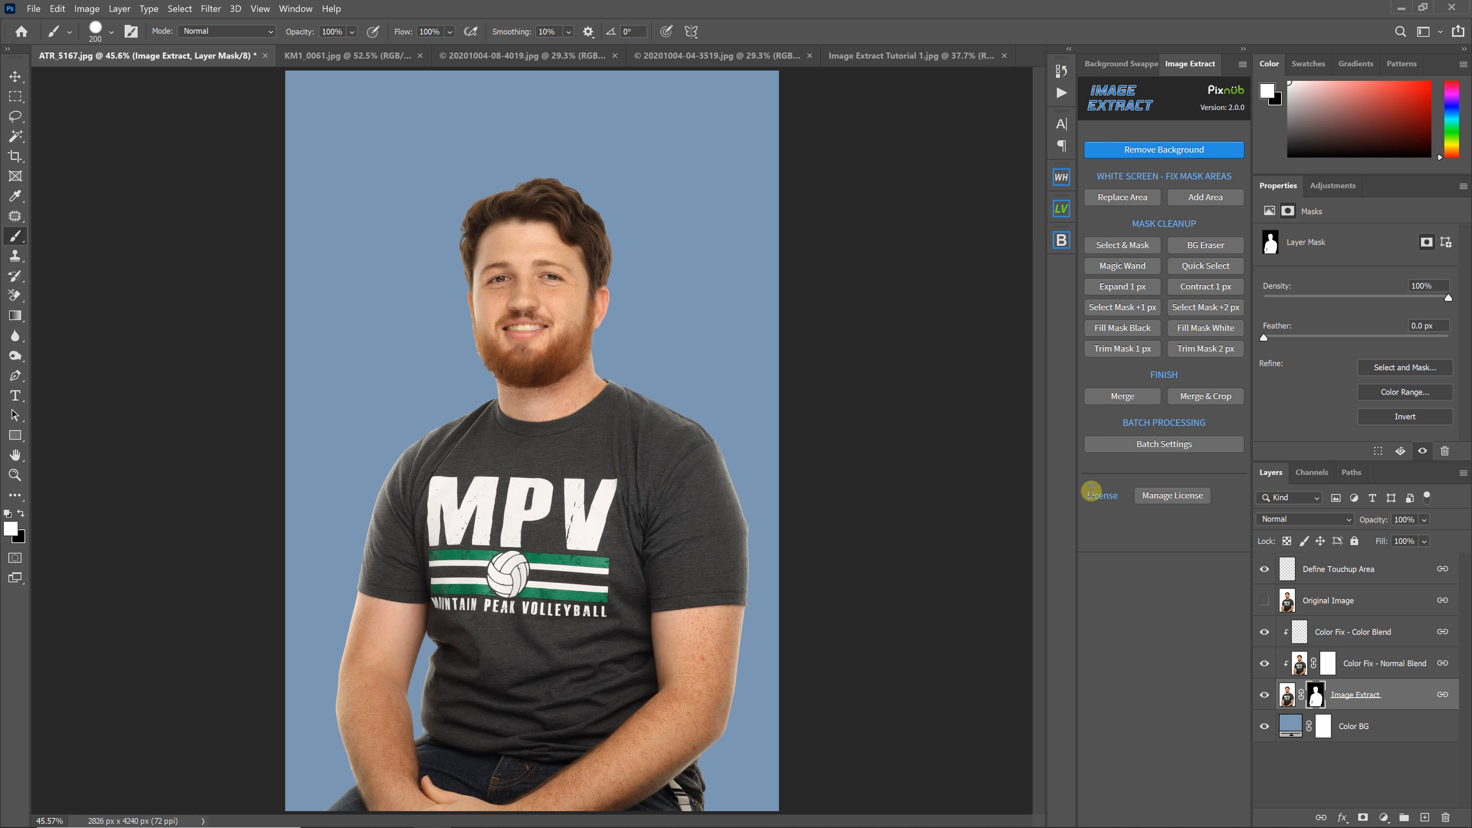
Use Merge & Crop instead of Merge for the bearded subject's cutout, then switch to KM1_0061.jpg
left_click(1122, 396)
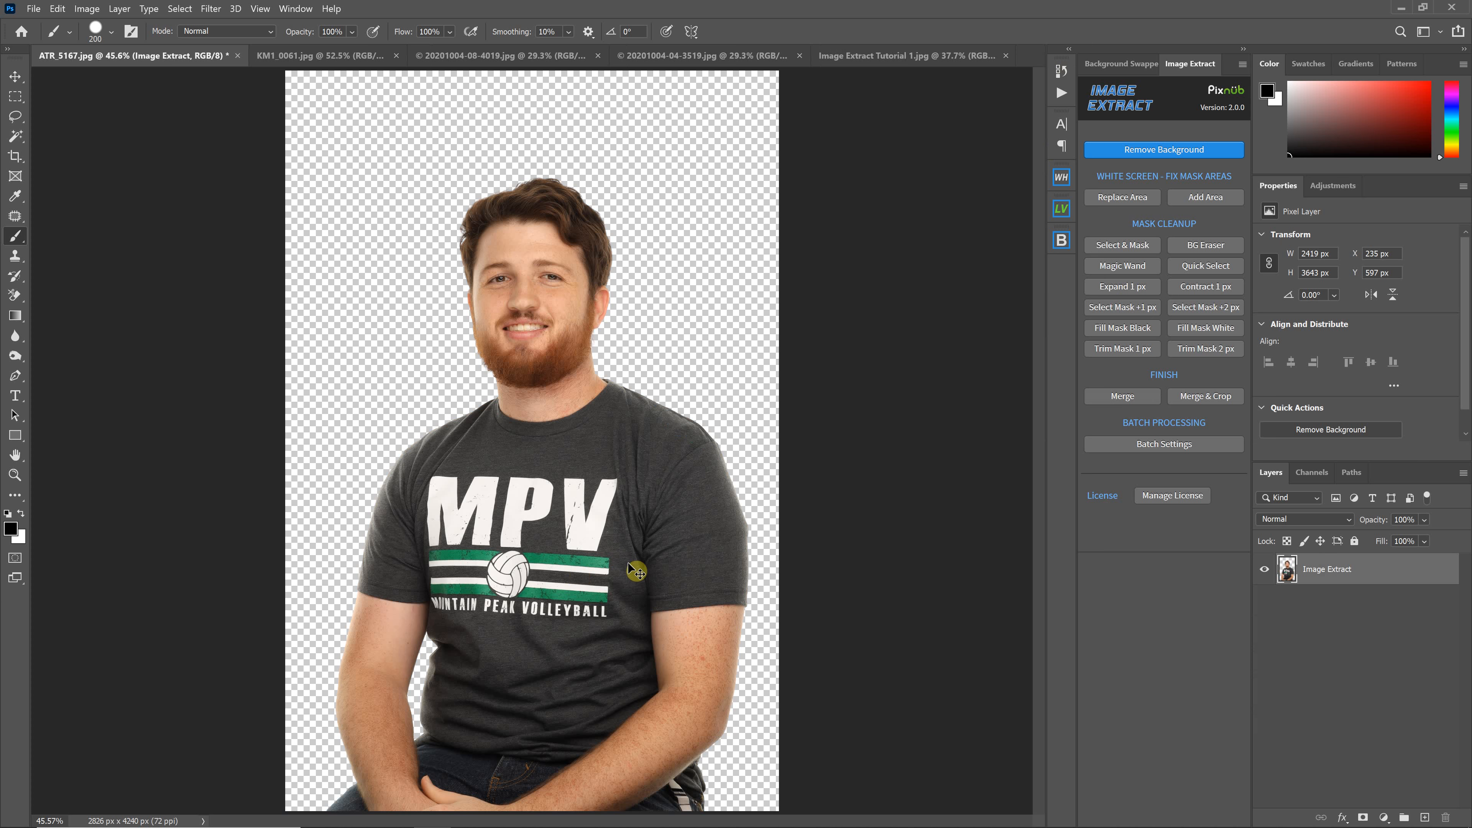
key("ctrl+z")
left_click(1204, 395)
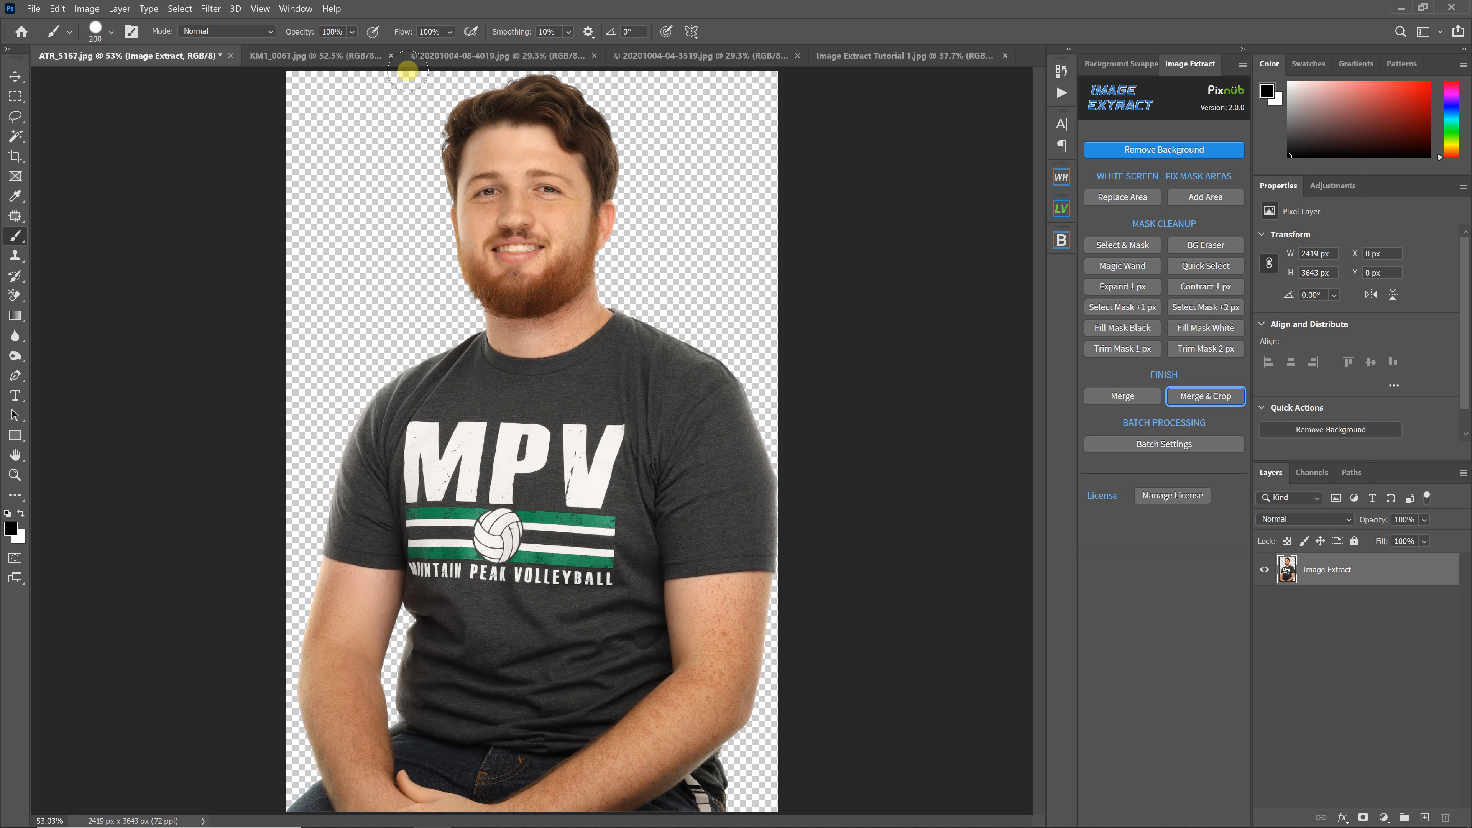
left_click(345, 55)
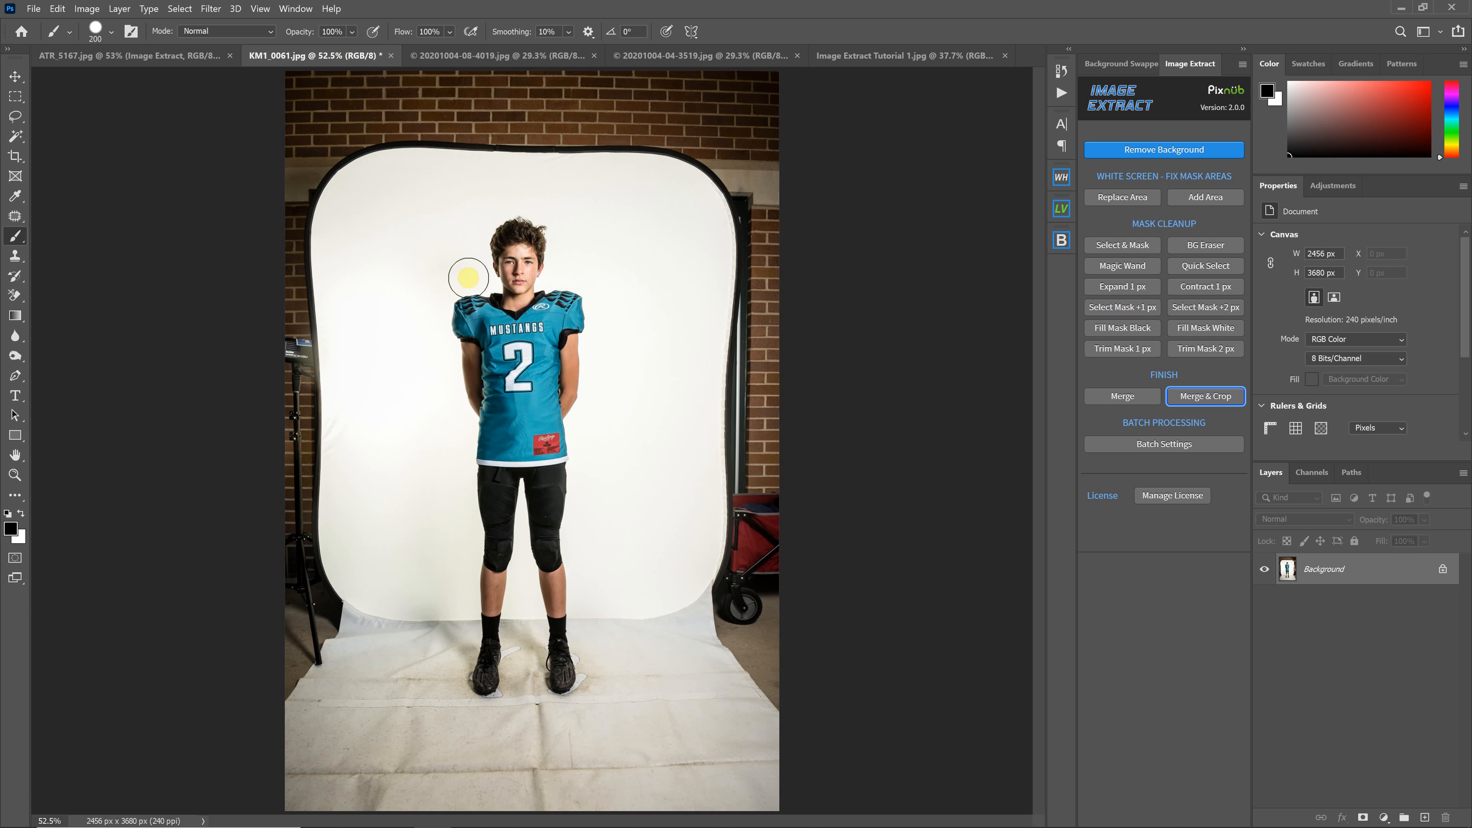
Run Remove Background on KM1_0061.jpg to put the football player on a blue-gray Color BG
left_click(1193, 154)
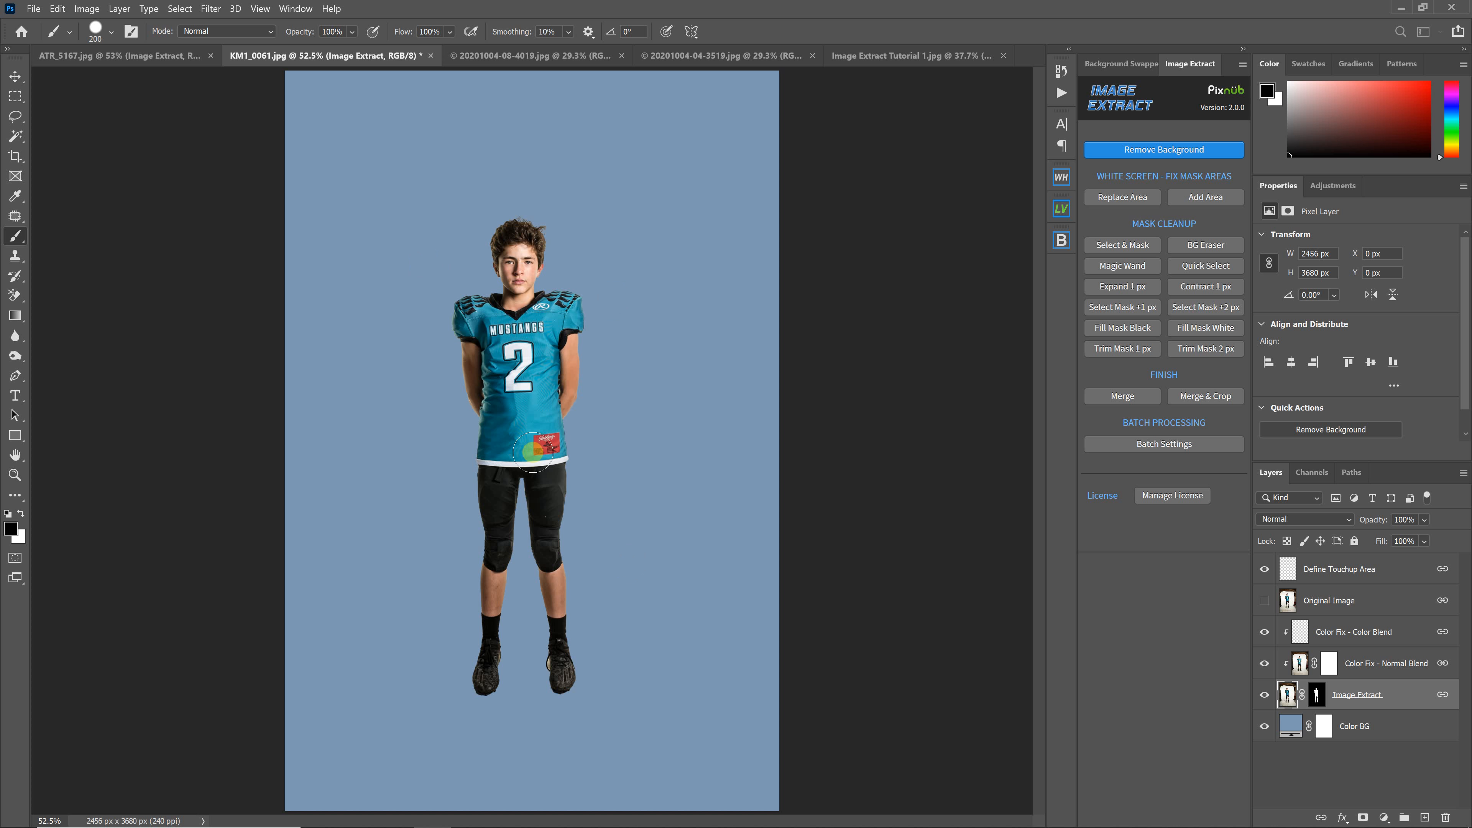
key("ctrl+plus")
key("ctrl+plus")
key("ctrl+plus")
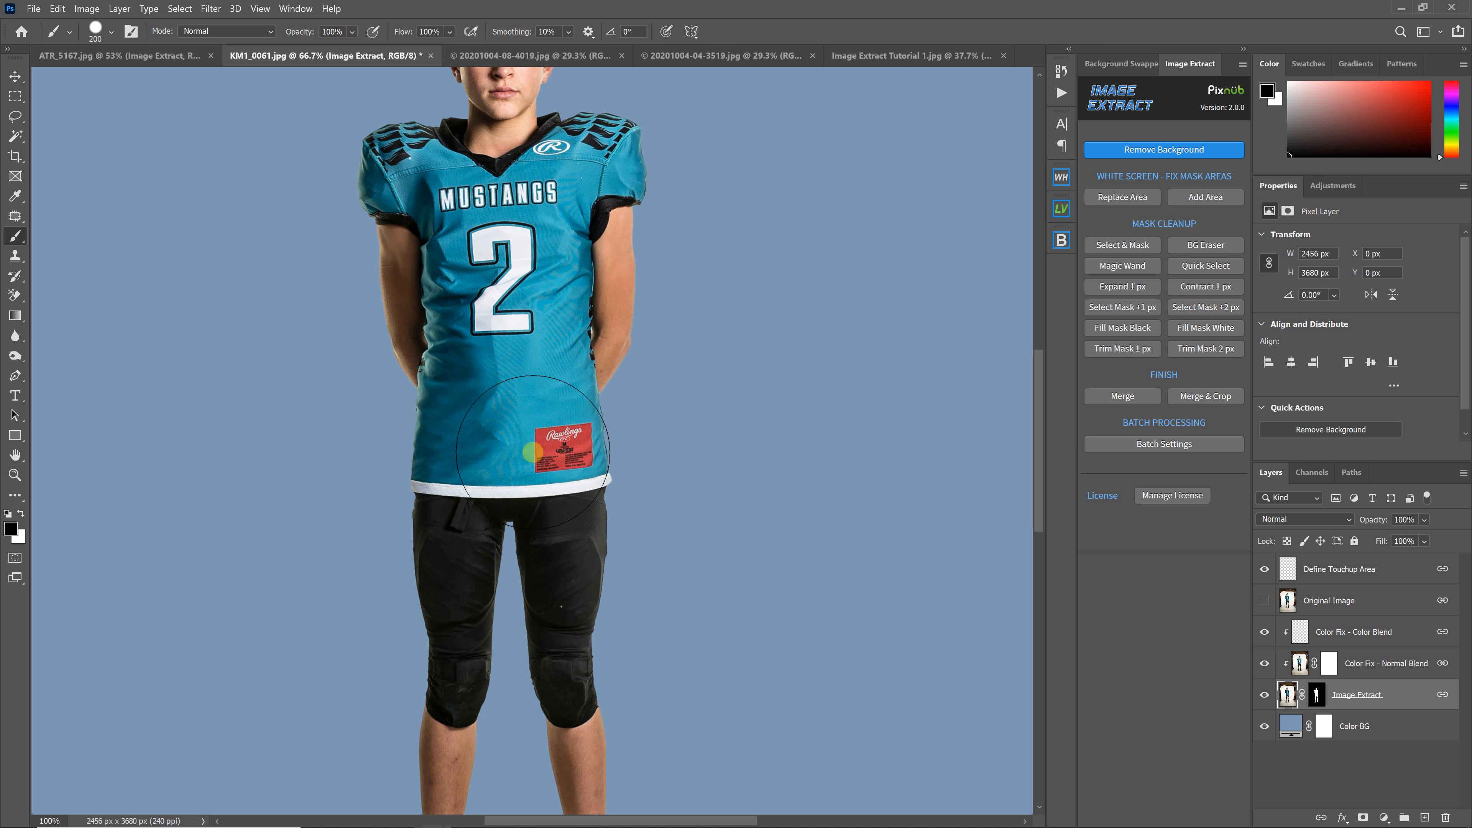
scroll(701, 445, "down", 5)
key("ctrl+plus")
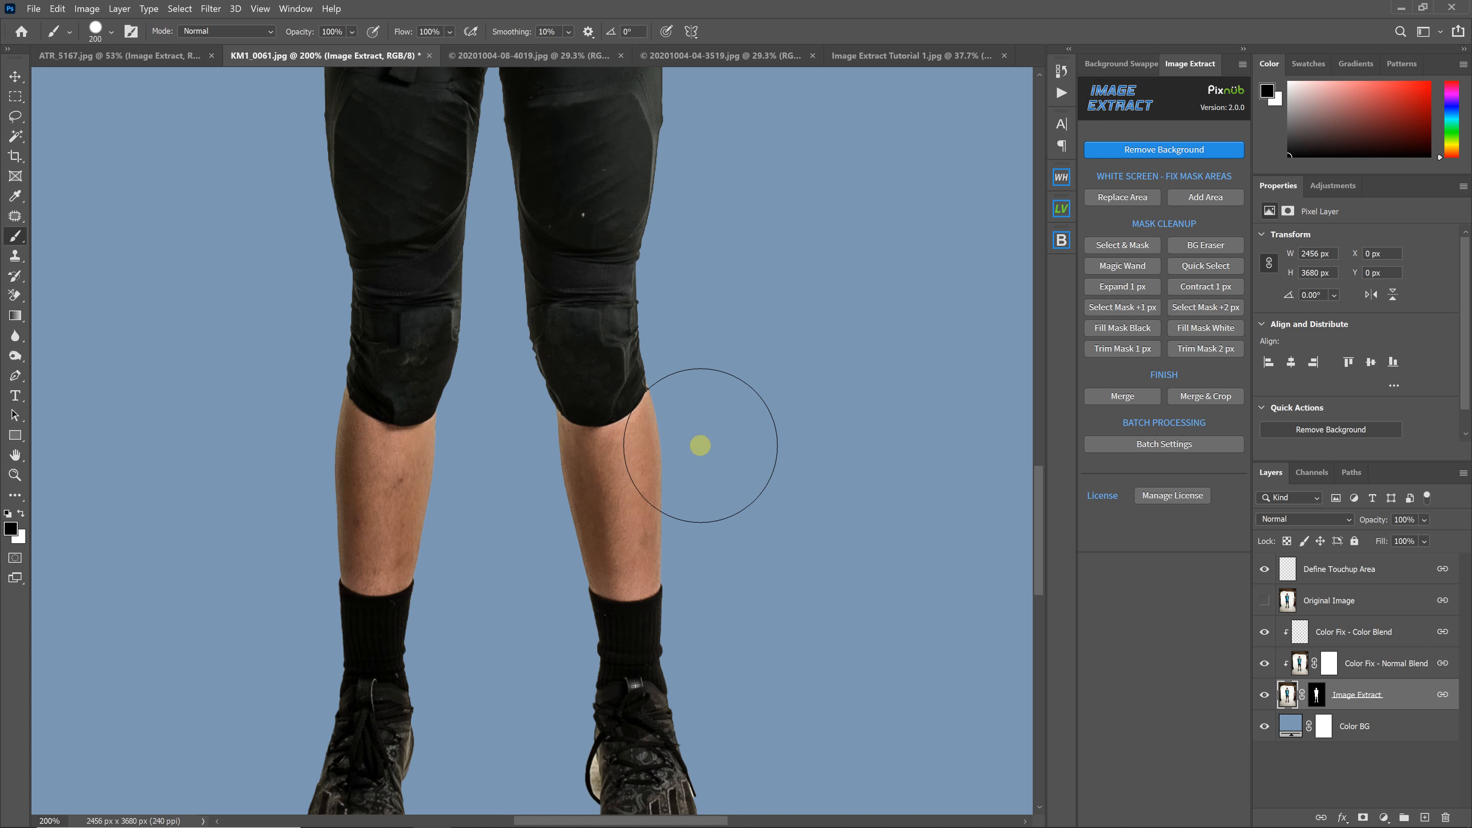
scroll(700, 446, "down", 3)
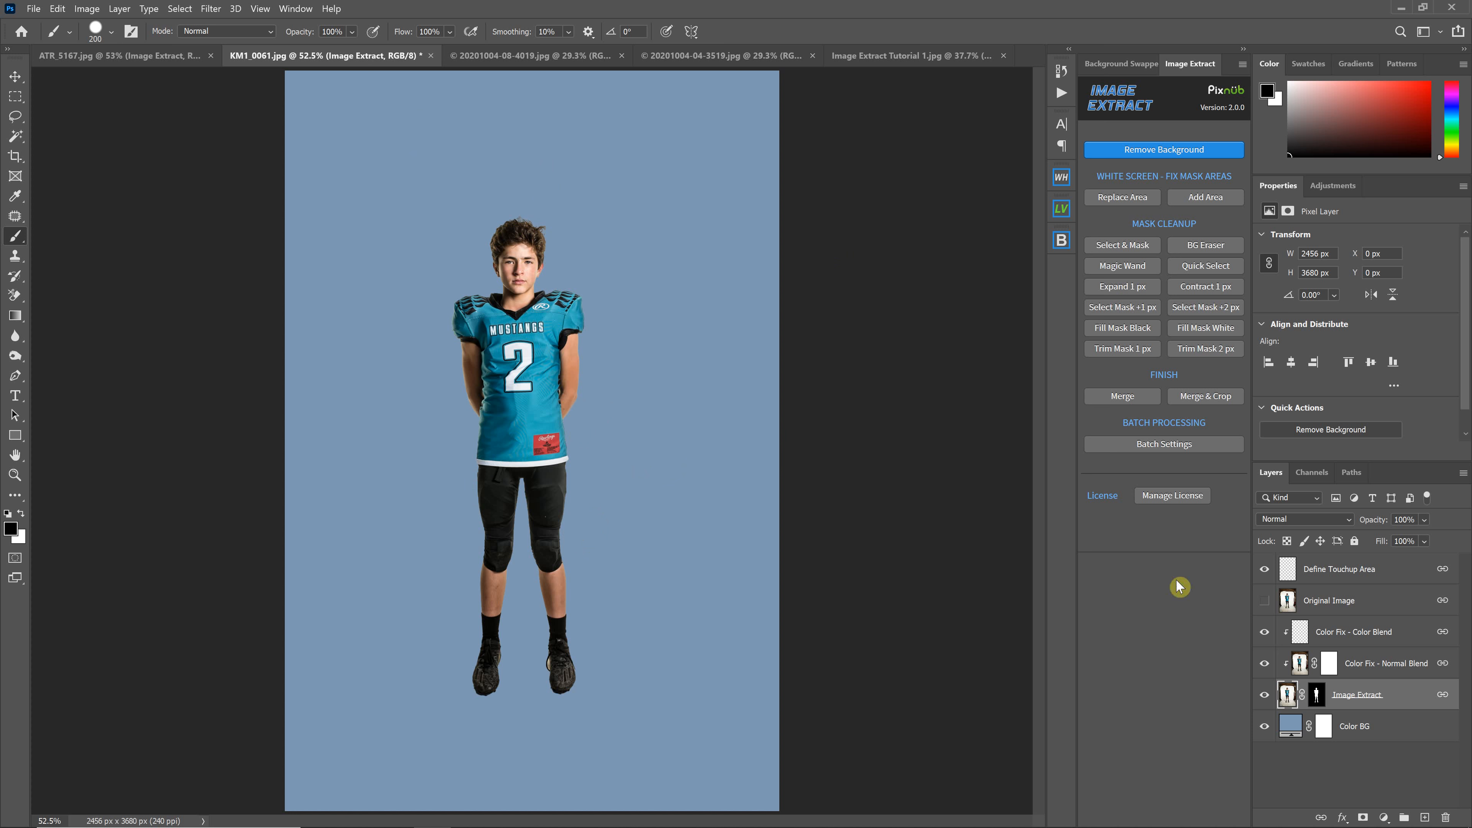
Lighten the Color BG fill, then hide and reshow it to preview the transparency
double_click(1292, 733)
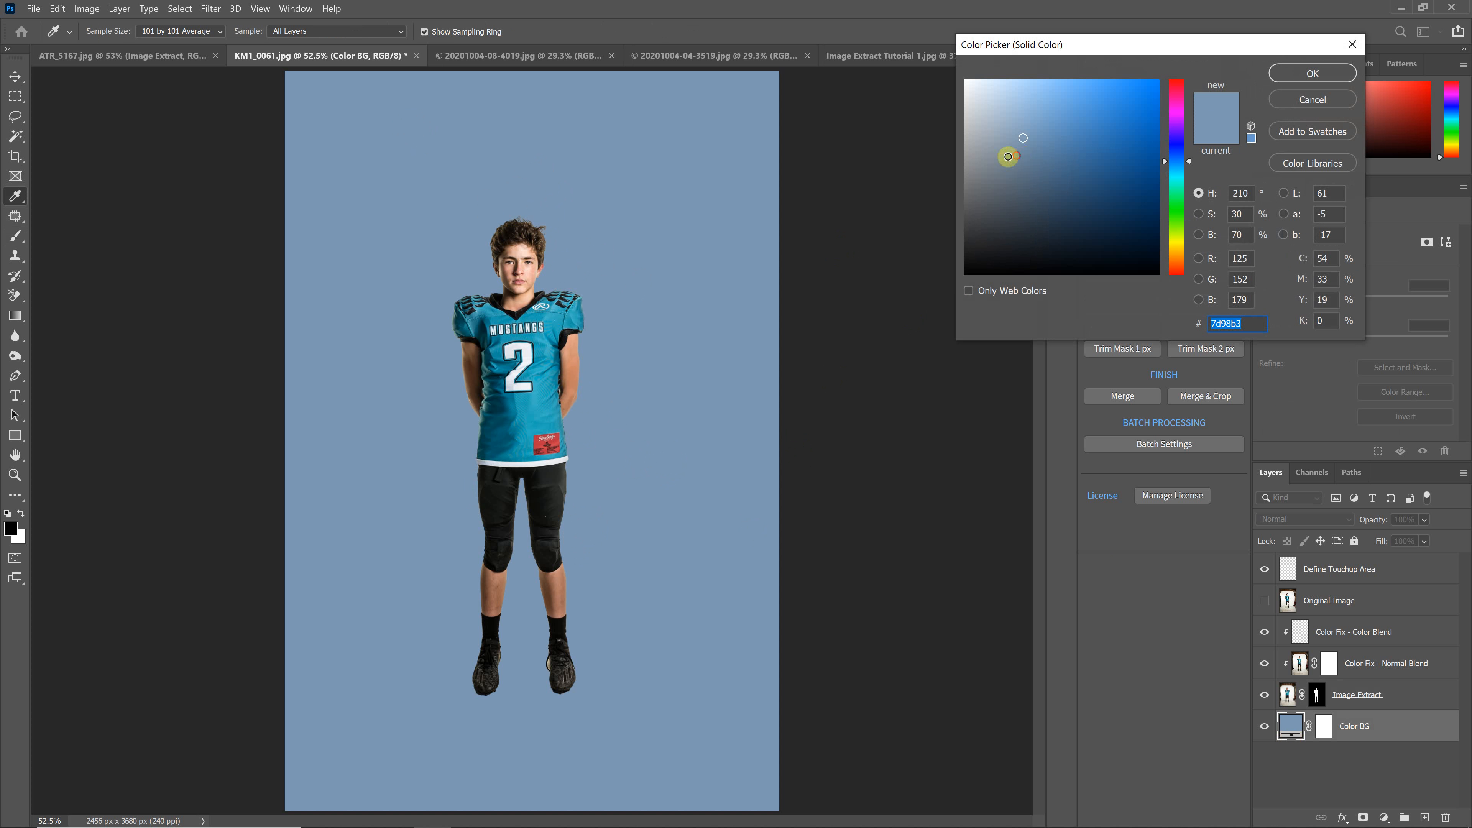
mouse_move(1008, 154)
left_mouse_down()
mouse_move(984, 117)
mouse_move(1009, 171)
mouse_move(1092, 224)
mouse_move(1029, 139)
mouse_move(1093, 230)
mouse_move(990, 111)
mouse_move(1003, 115)
left_mouse_up()
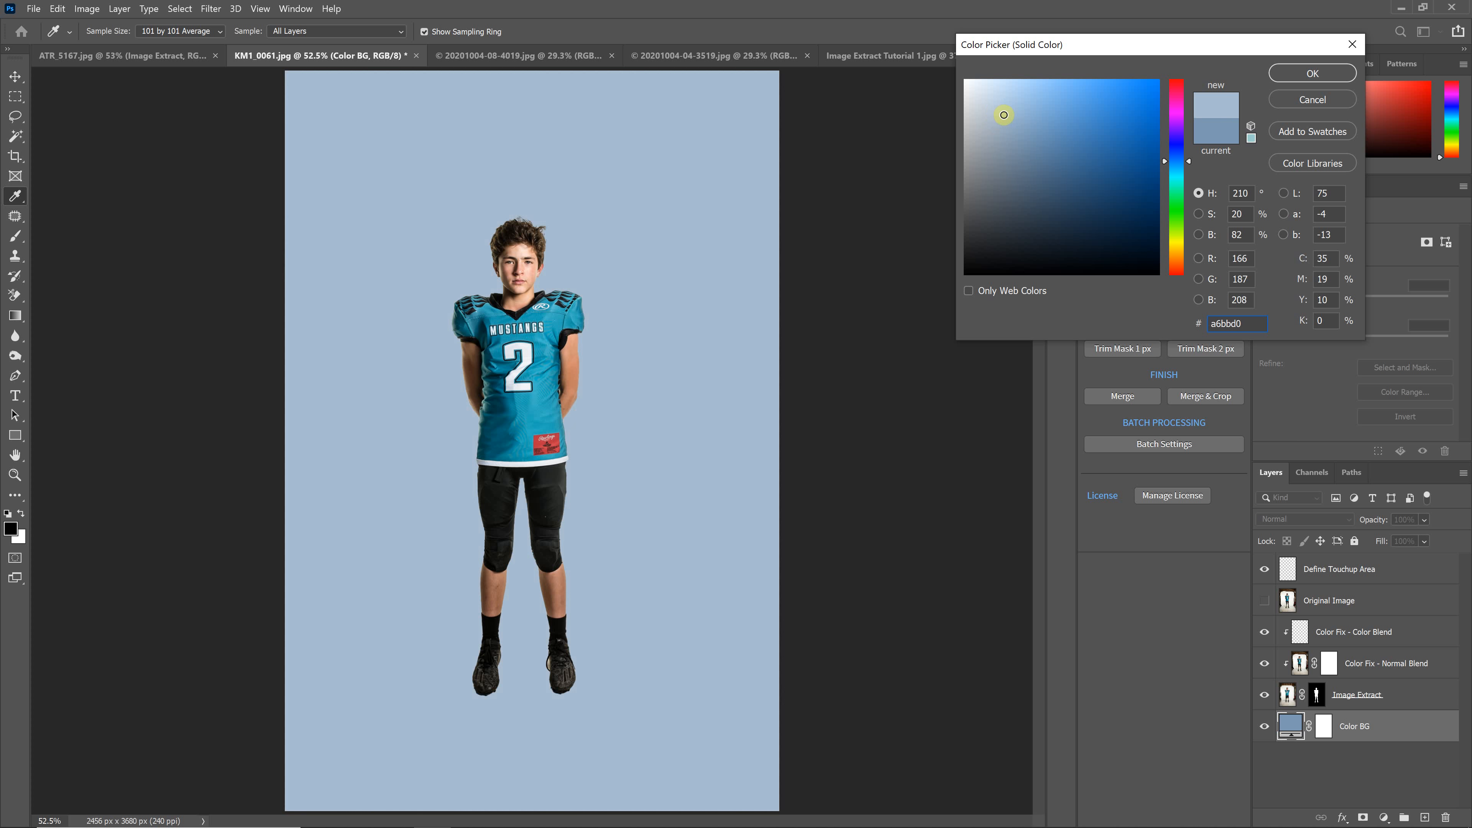
left_click(1327, 74)
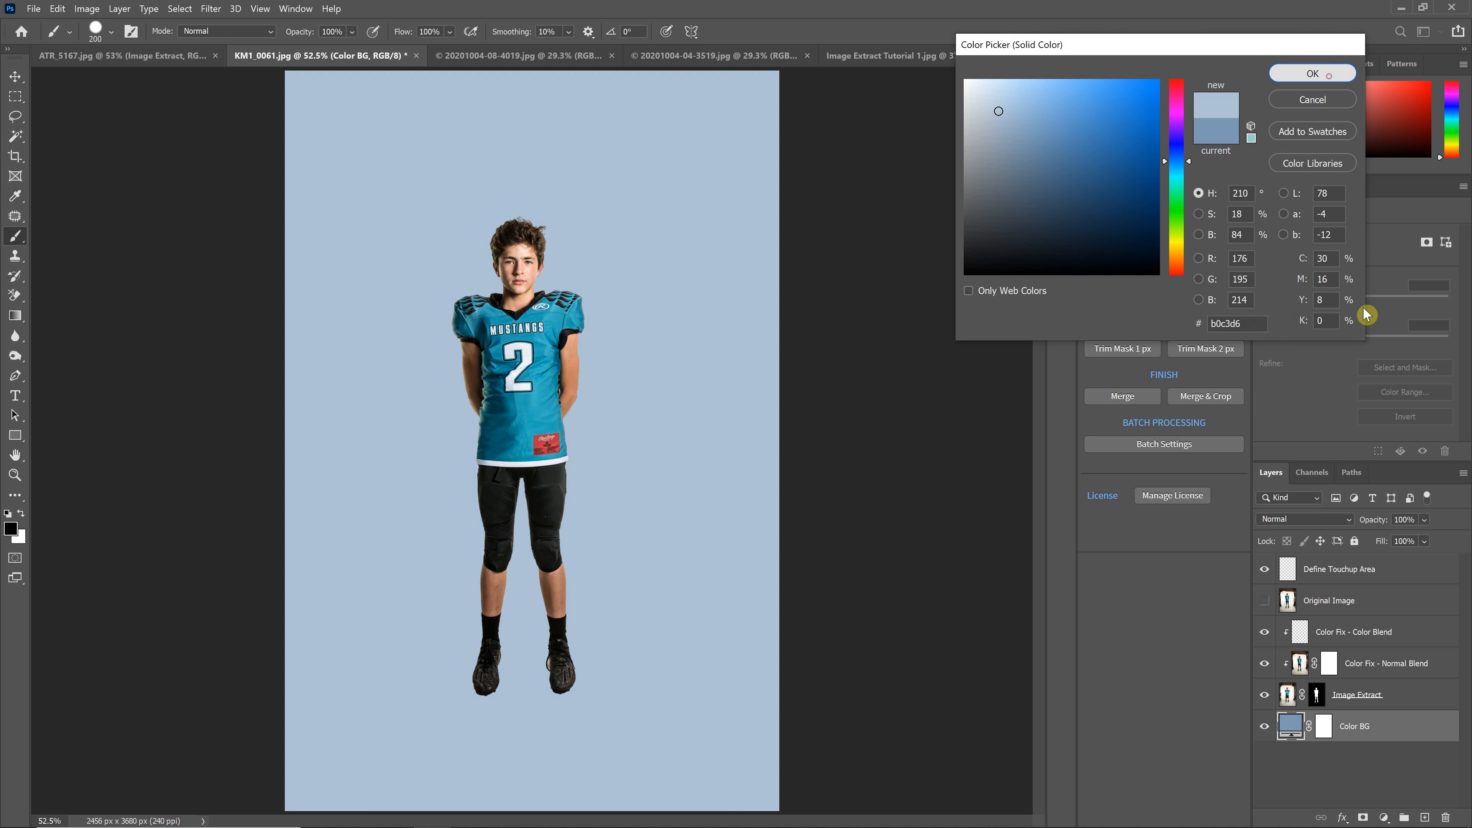
left_click(1265, 726)
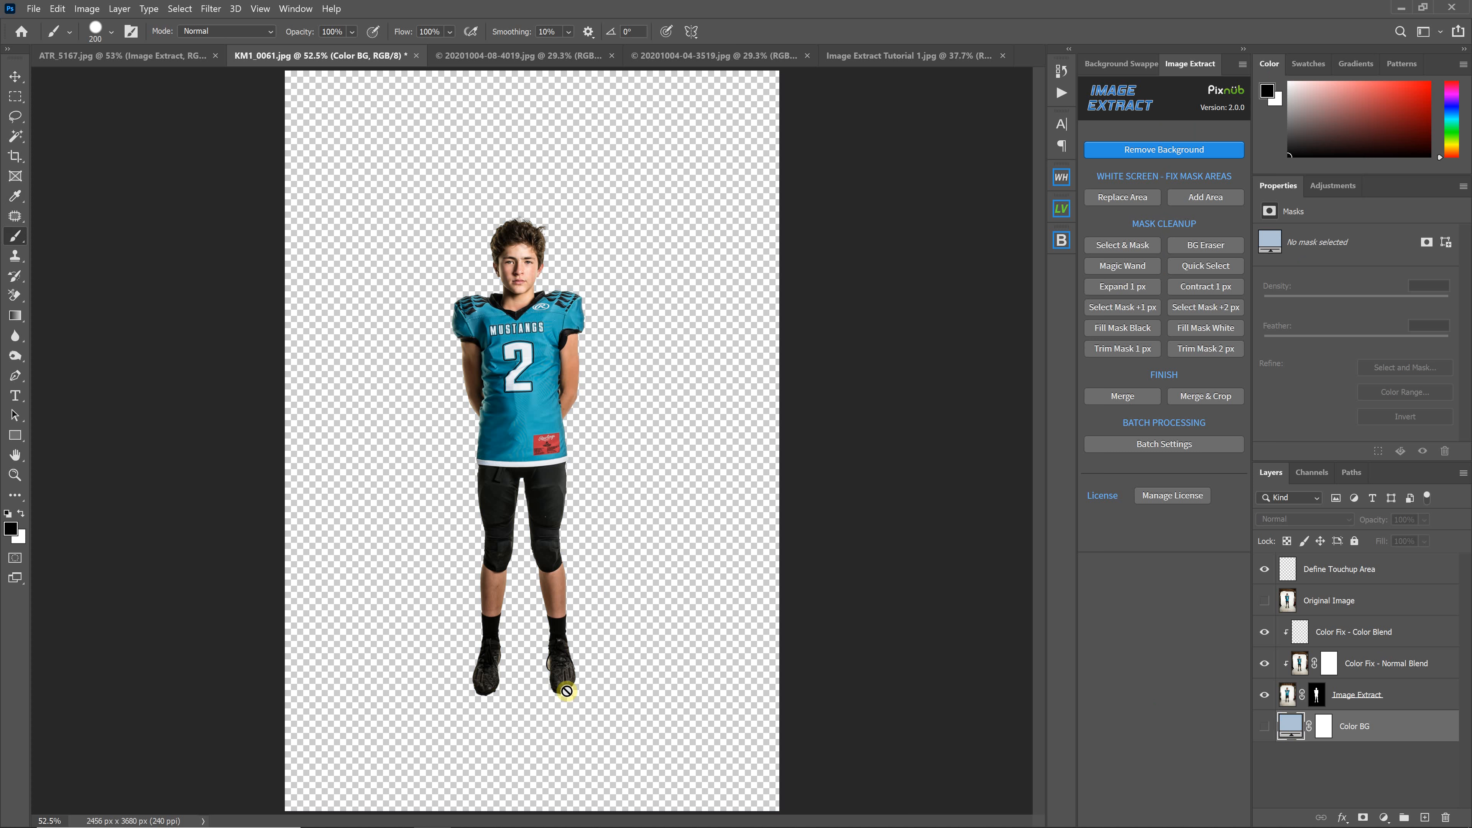
left_click(1264, 726)
Change the Color BG fill to the darker grey-blue 768ea5
double_click(1291, 725)
left_click(1013, 146)
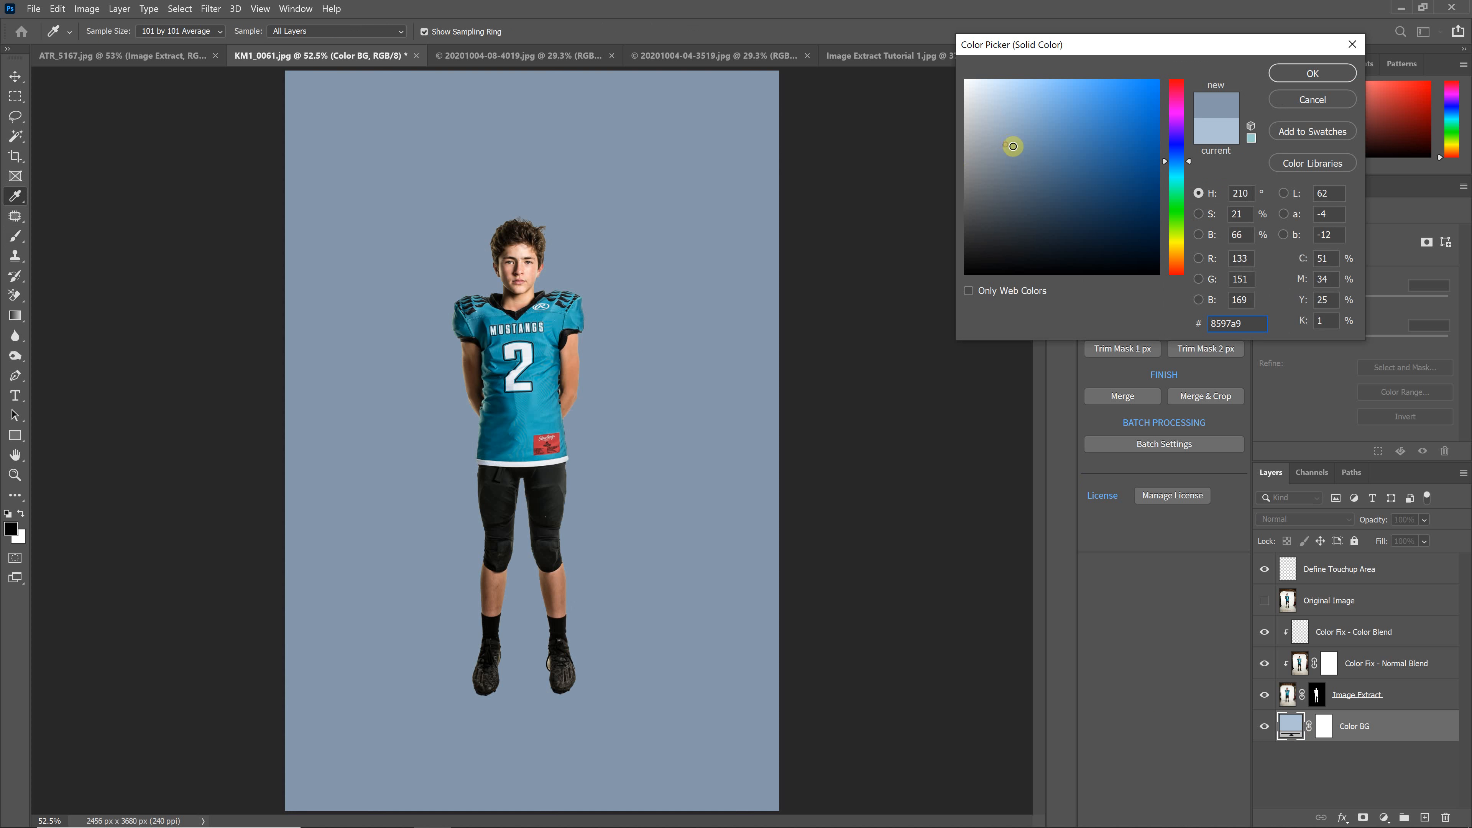
left_click_drag(1019, 148, 1019, 148)
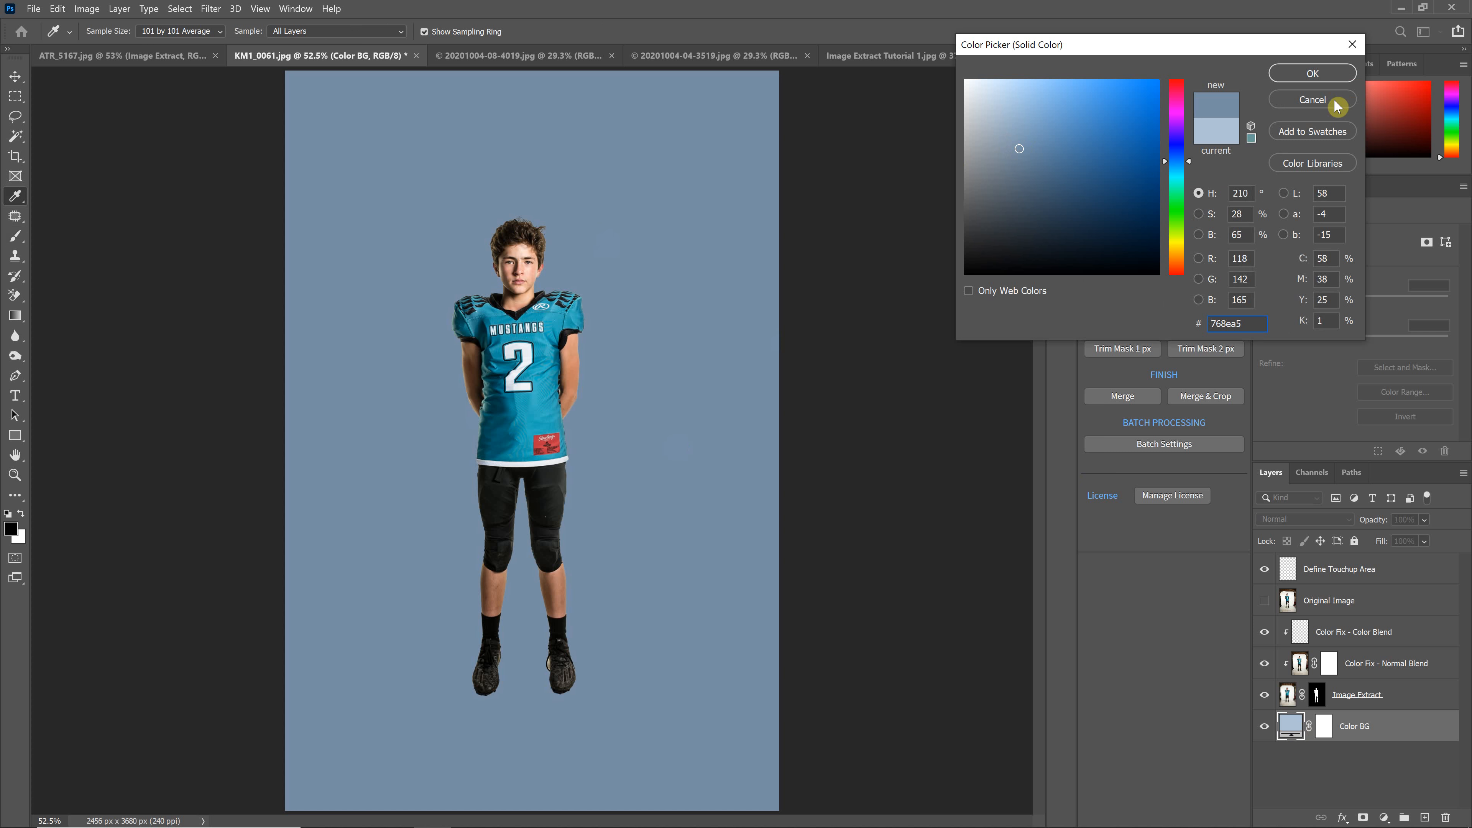
left_click(1326, 77)
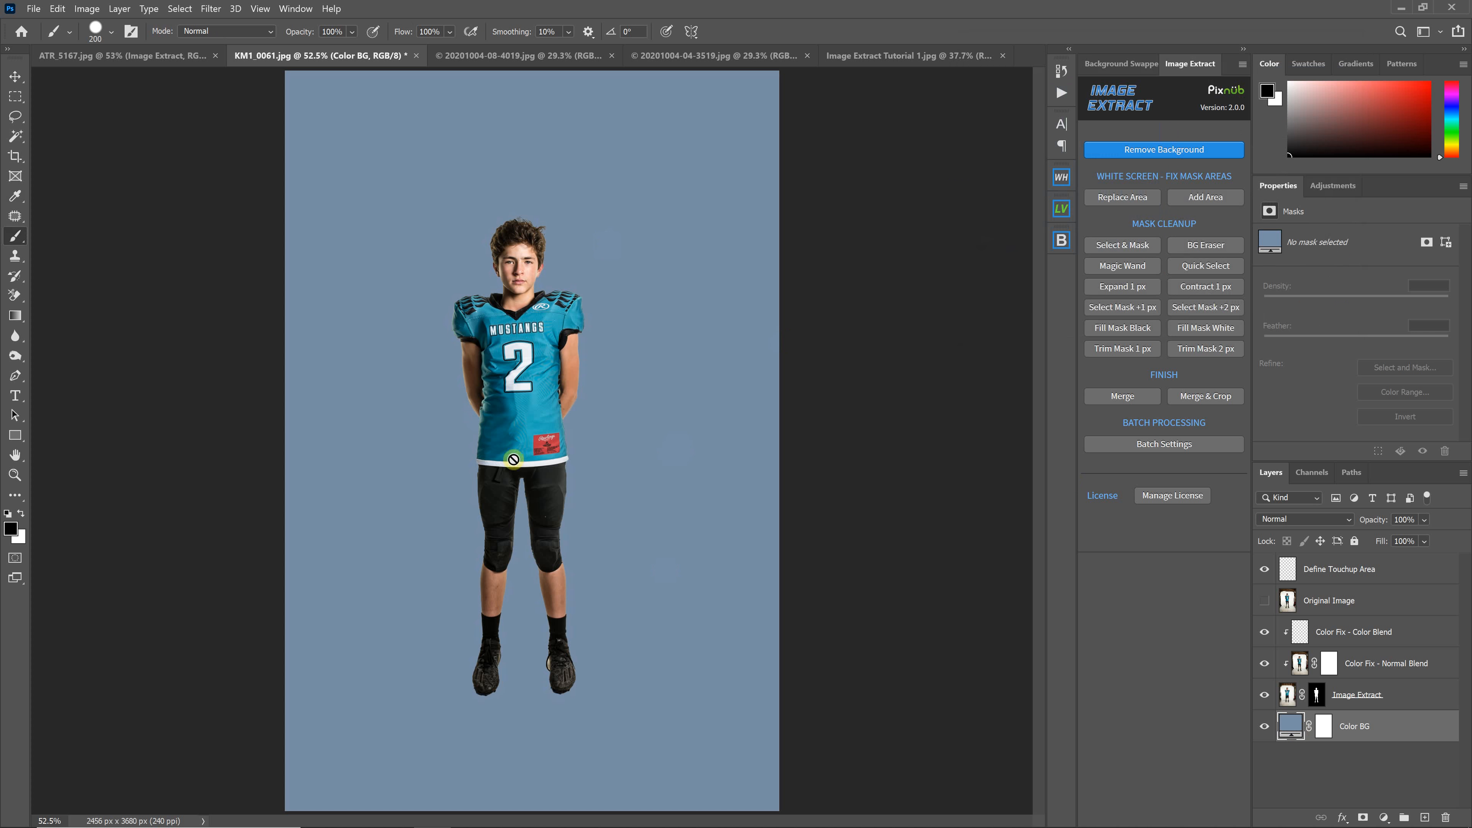
left_click(538, 57)
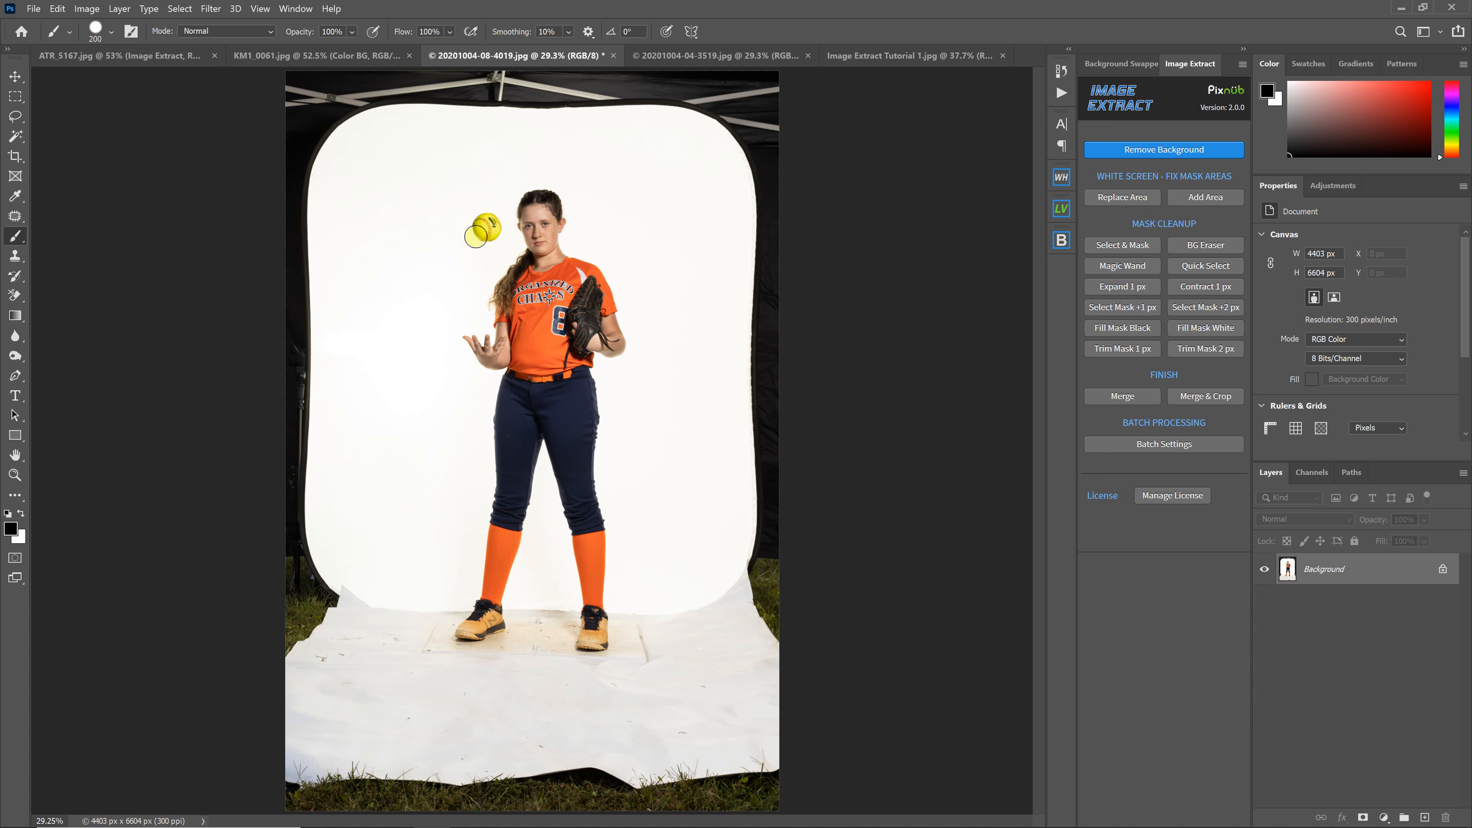
left_click(1180, 150)
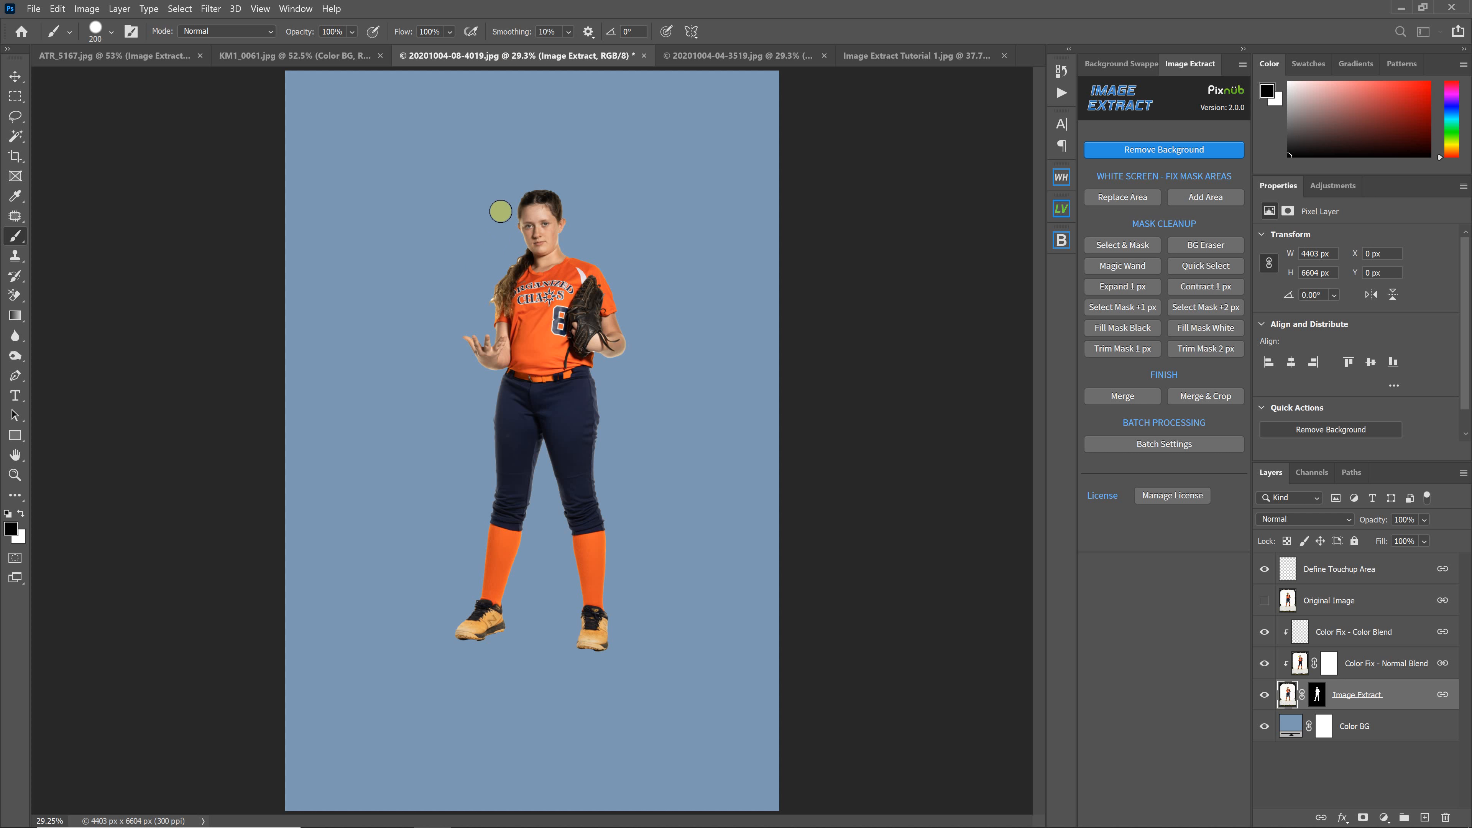
key("ctrl+plus")
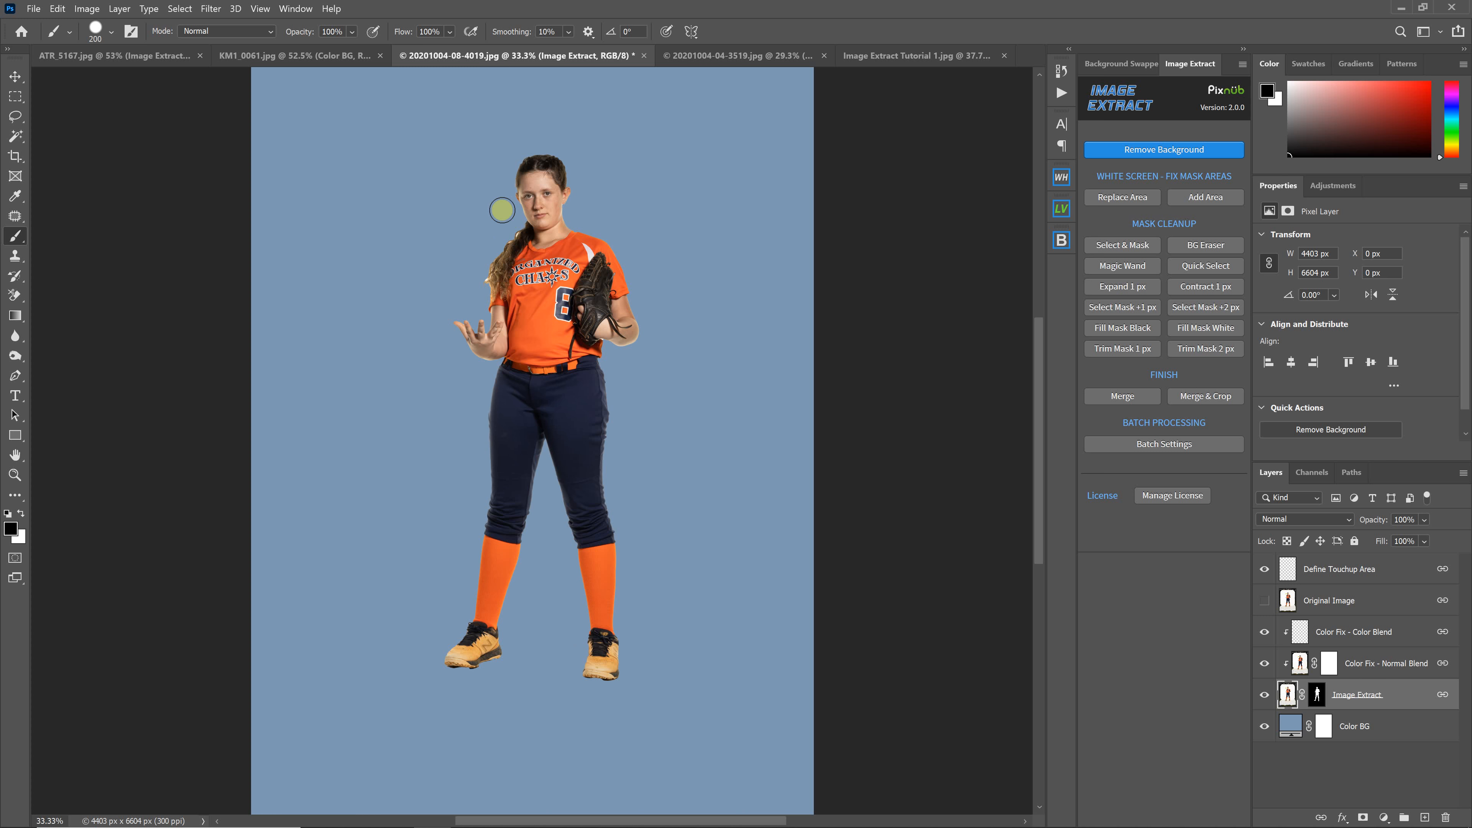
scroll(524, 209, "up", 1)
scroll(516, 290, "up", 1)
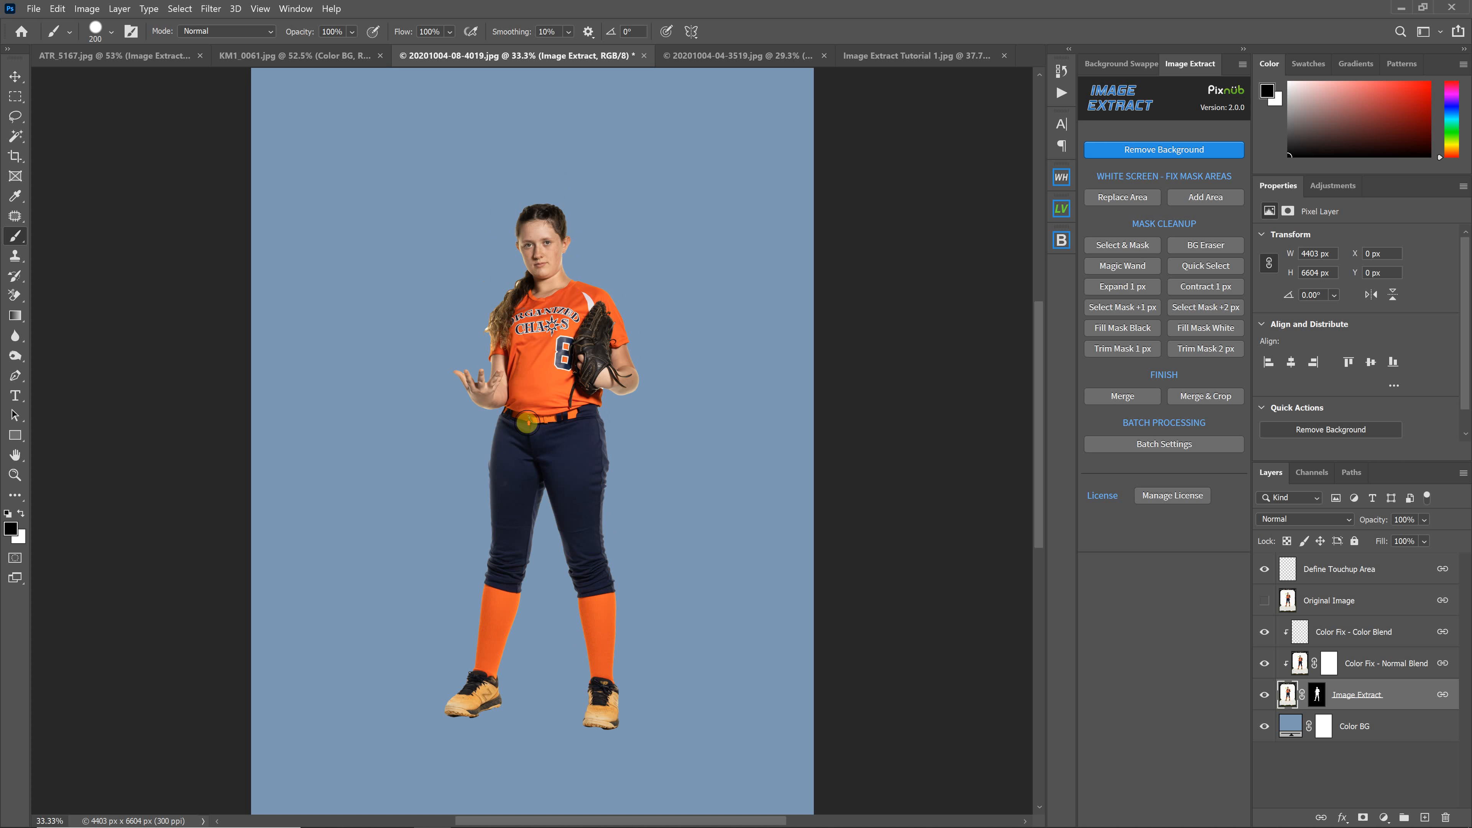
scroll(527, 422, "up", 1)
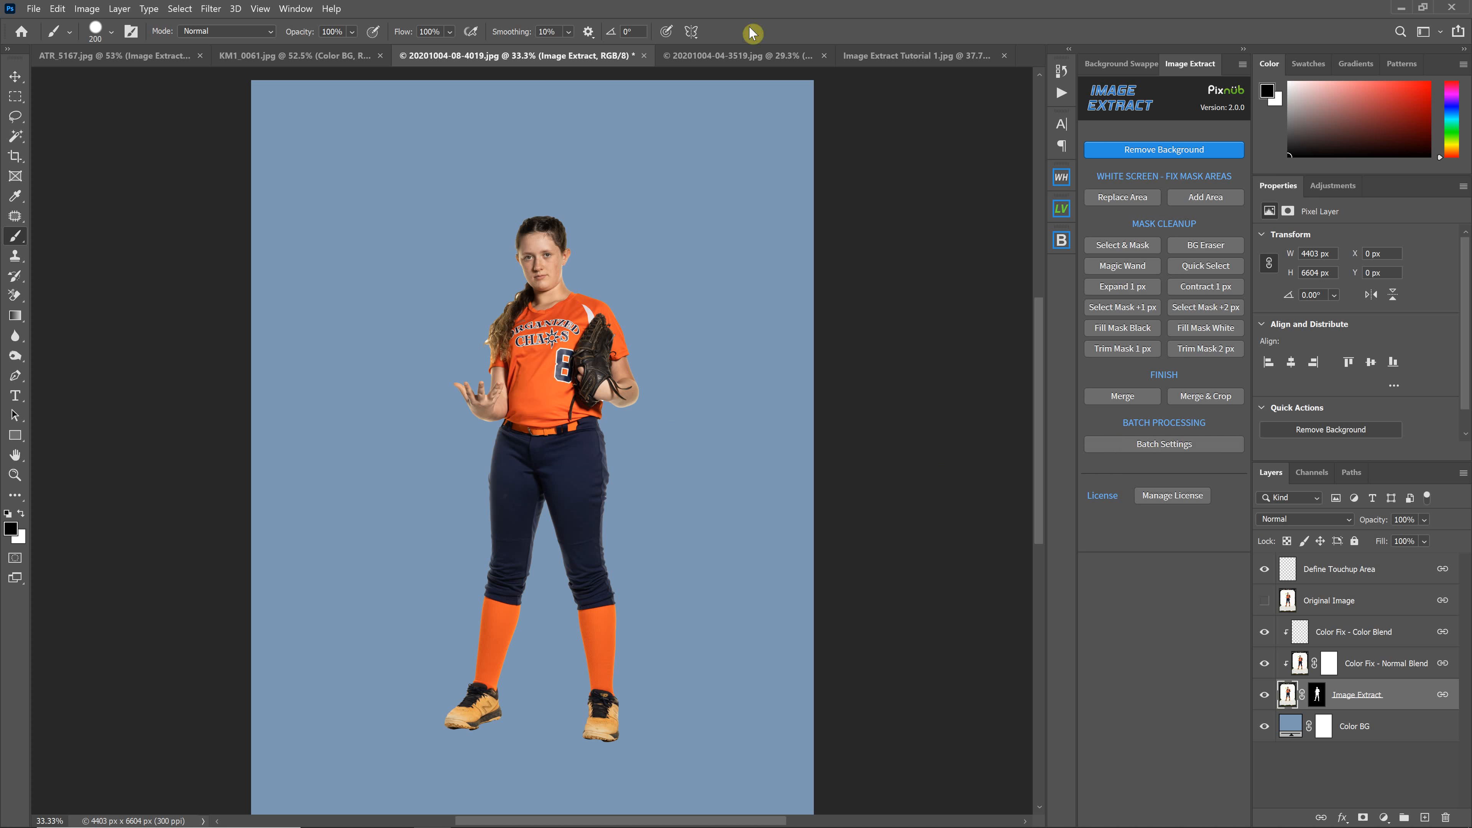
left_click(741, 56)
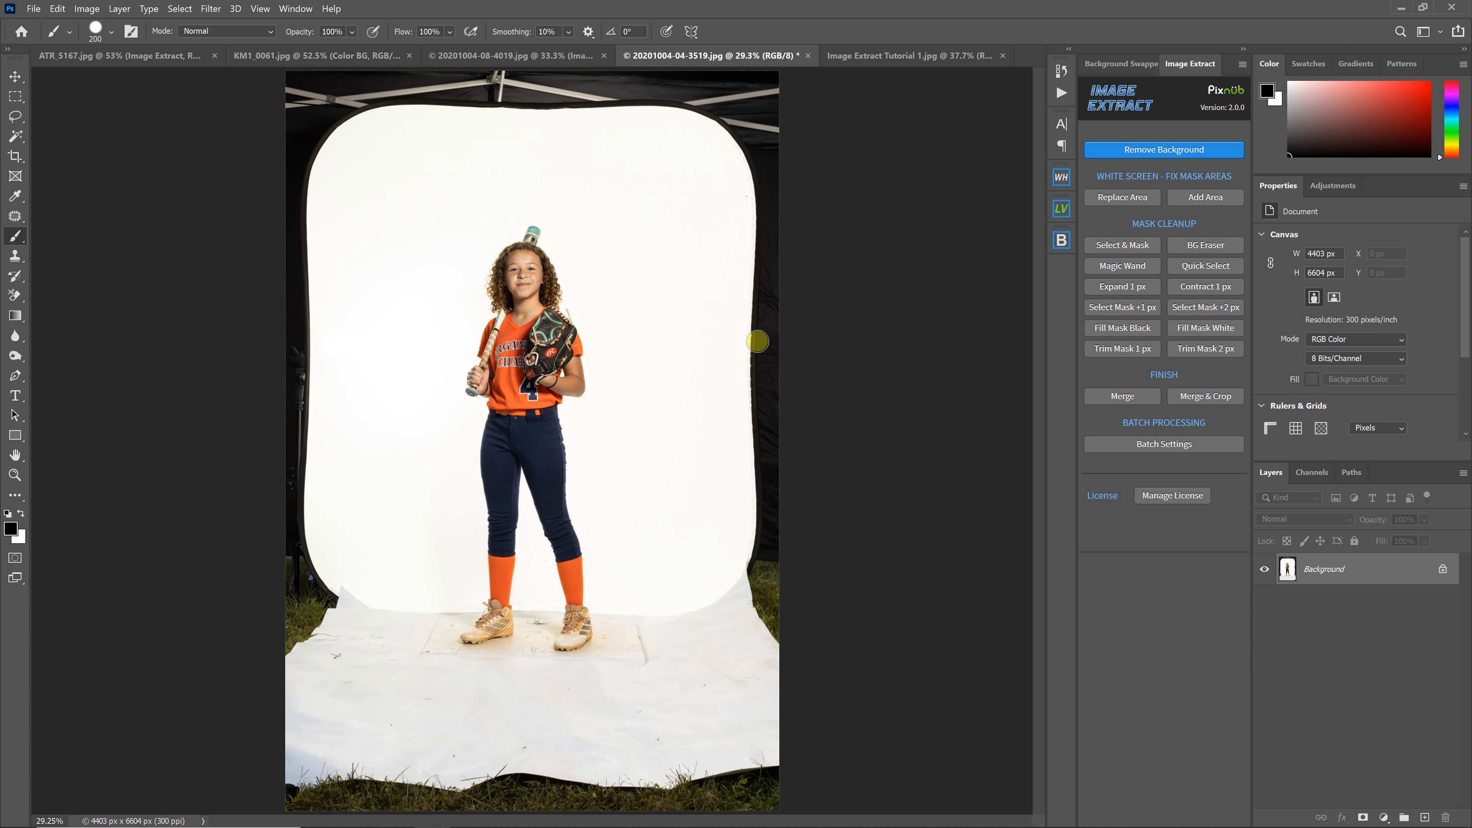
key("ctrl+plus")
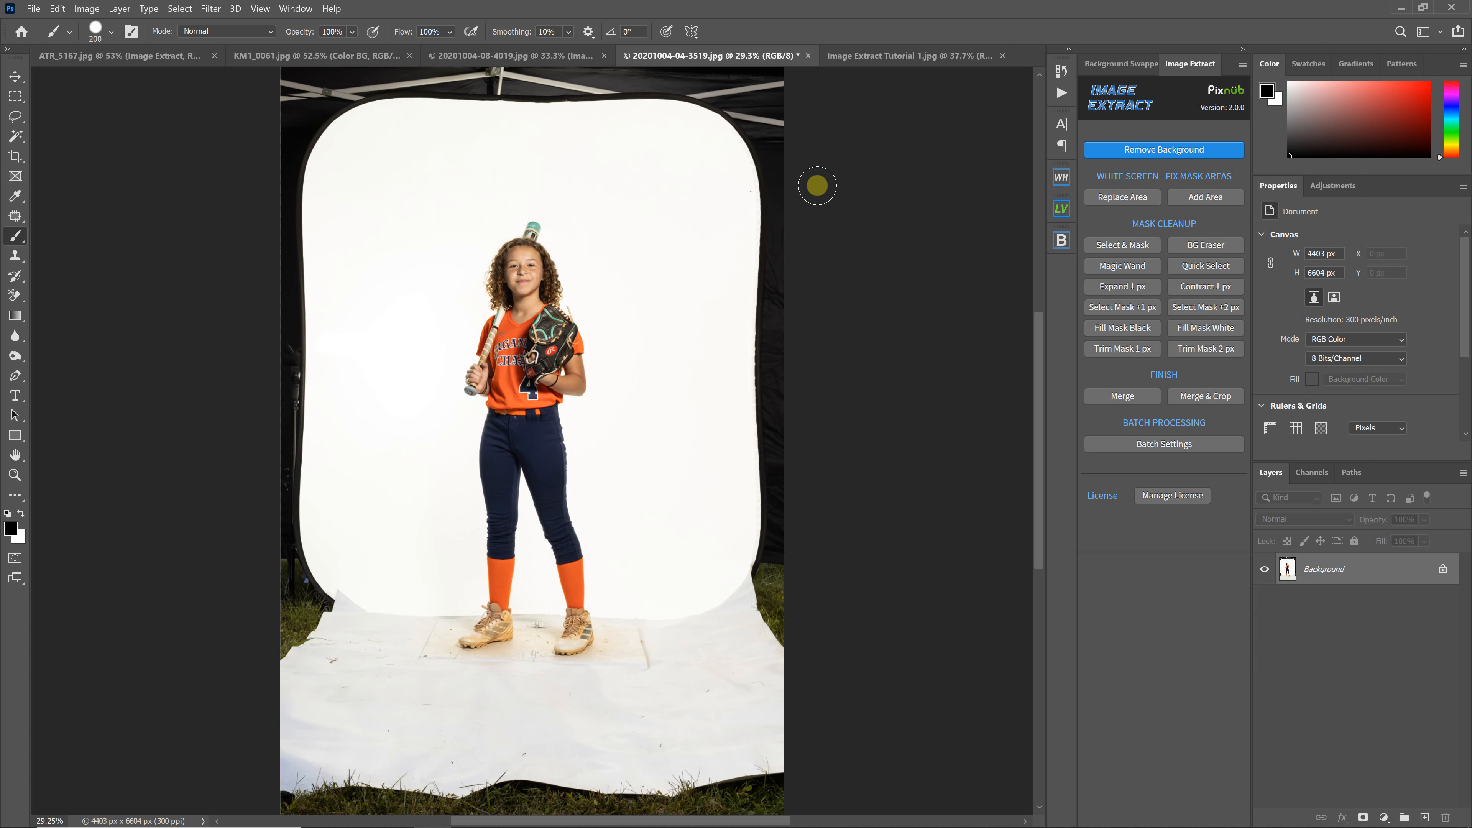
key("ctrl+plus")
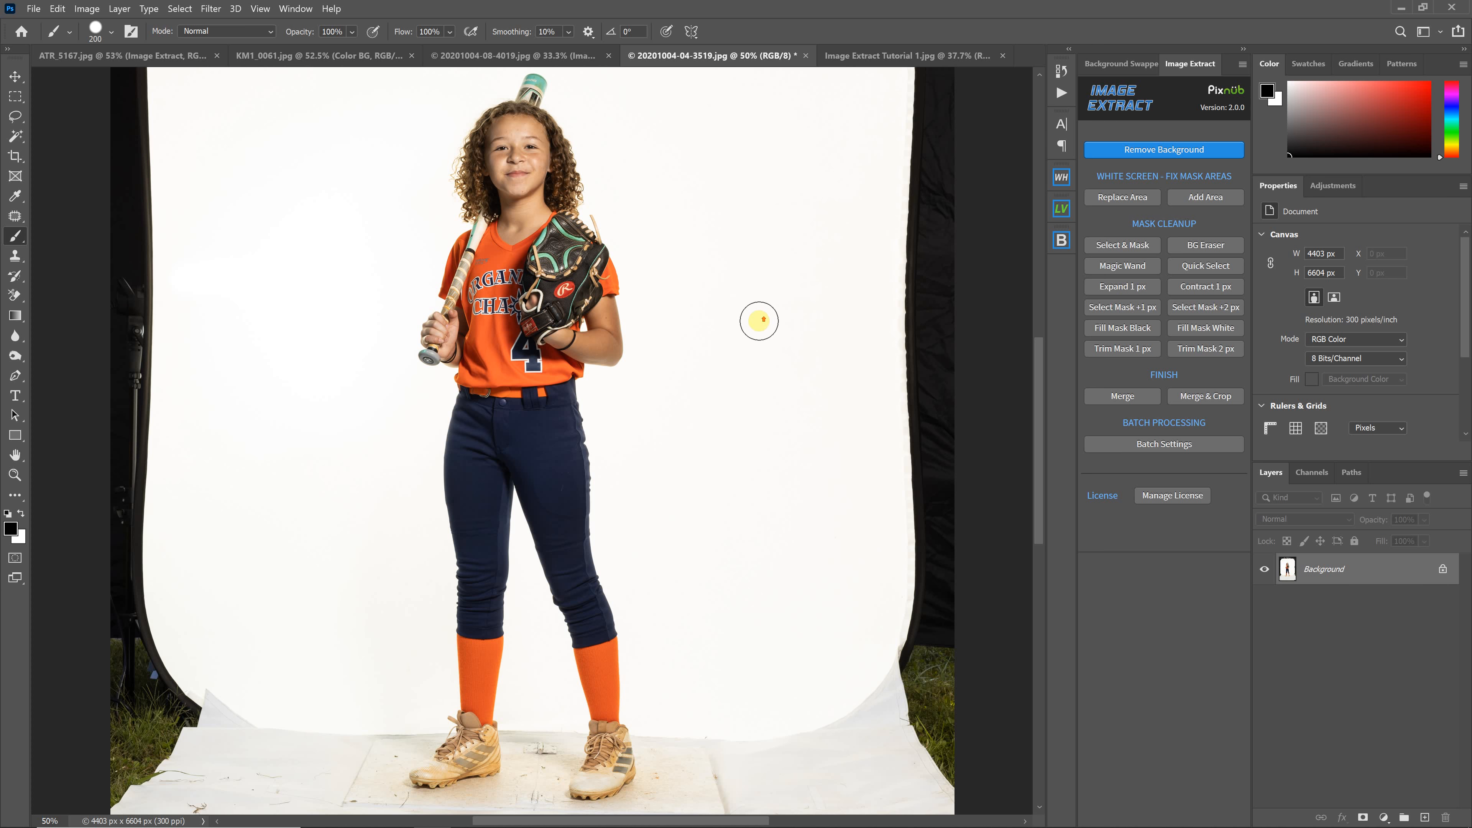
scroll(771, 328, "up", 2)
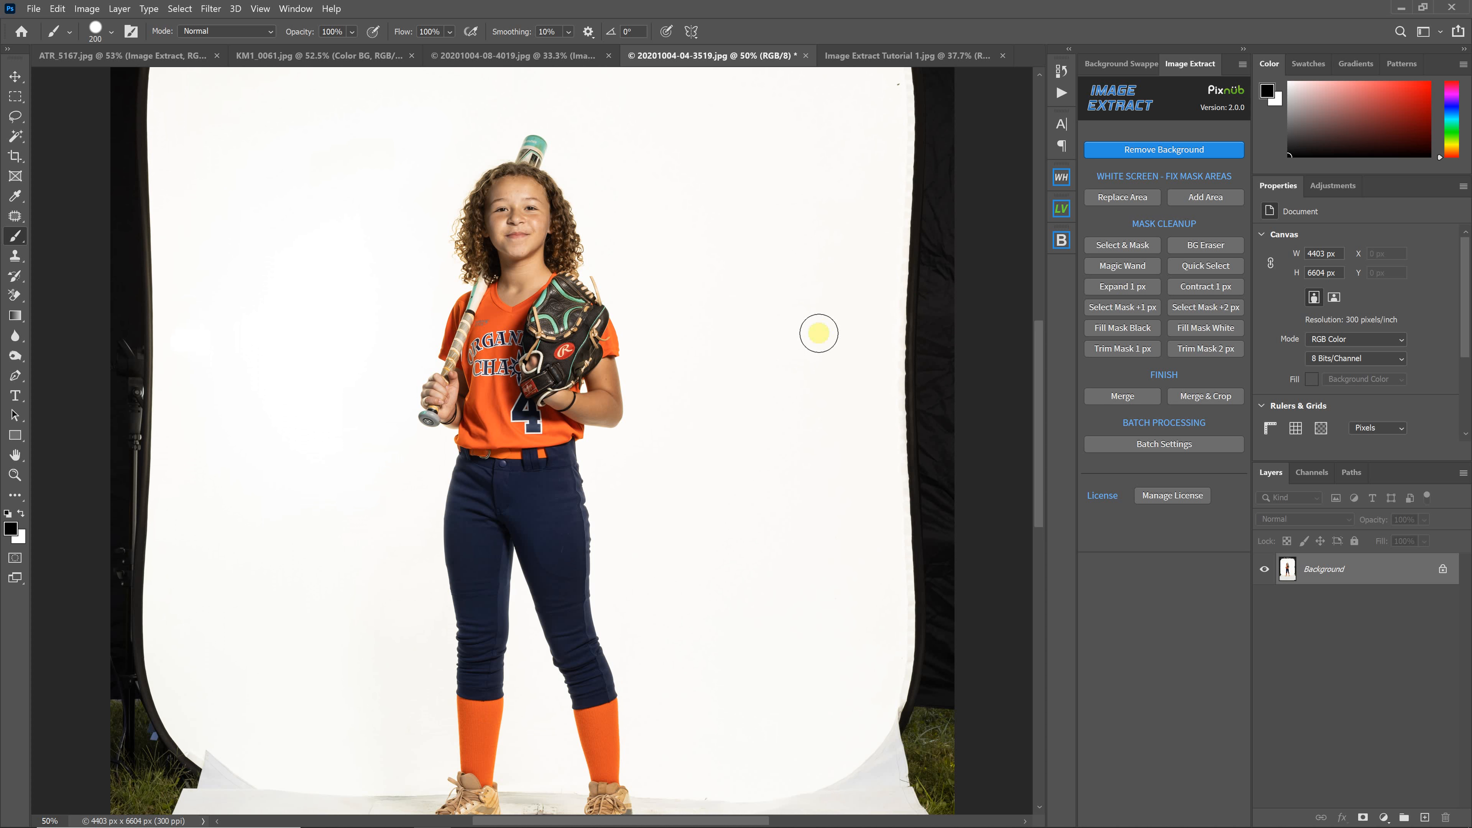
scroll(656, 320, "up", 1)
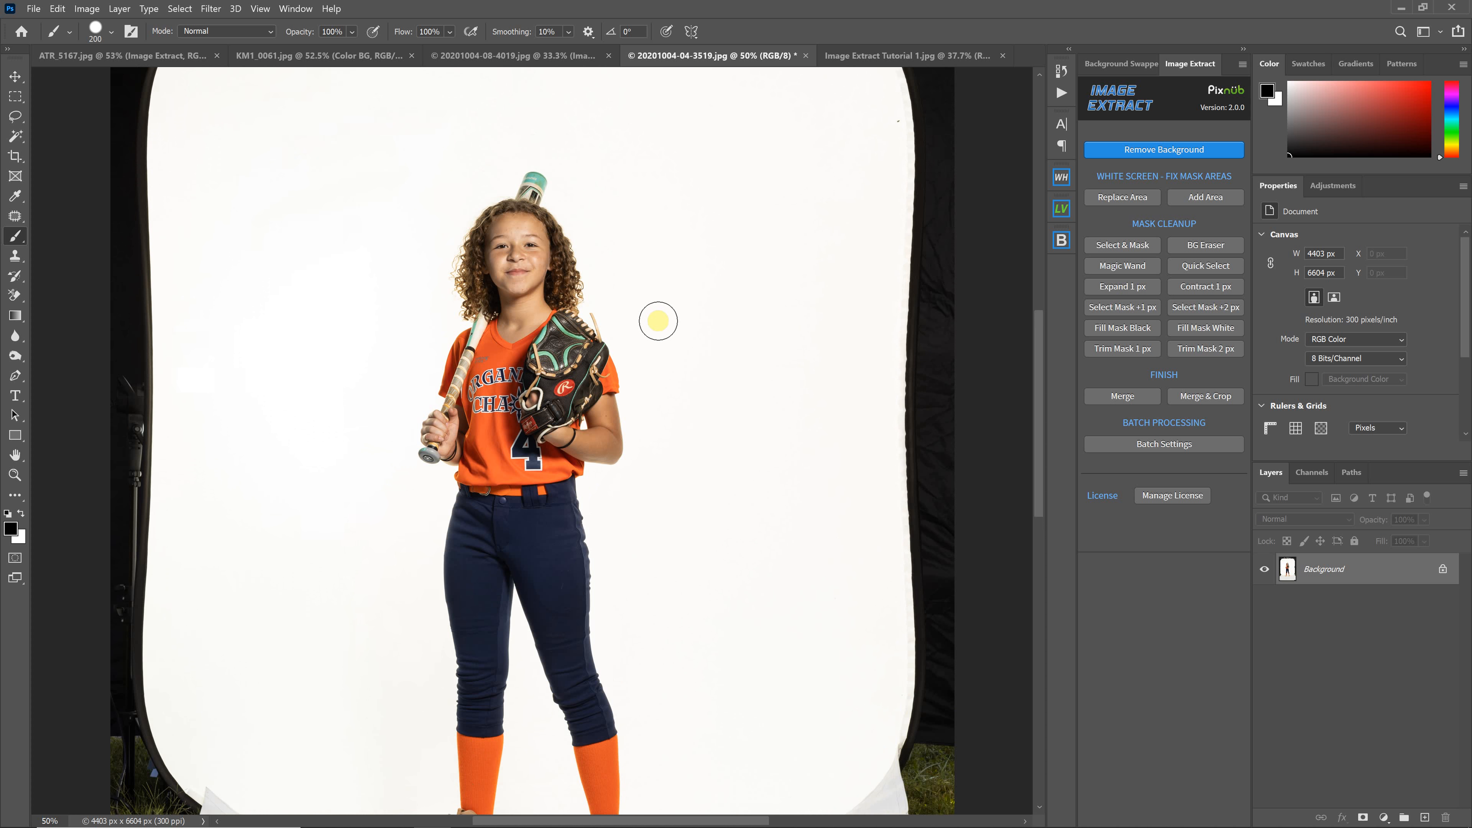
left_click(1174, 152)
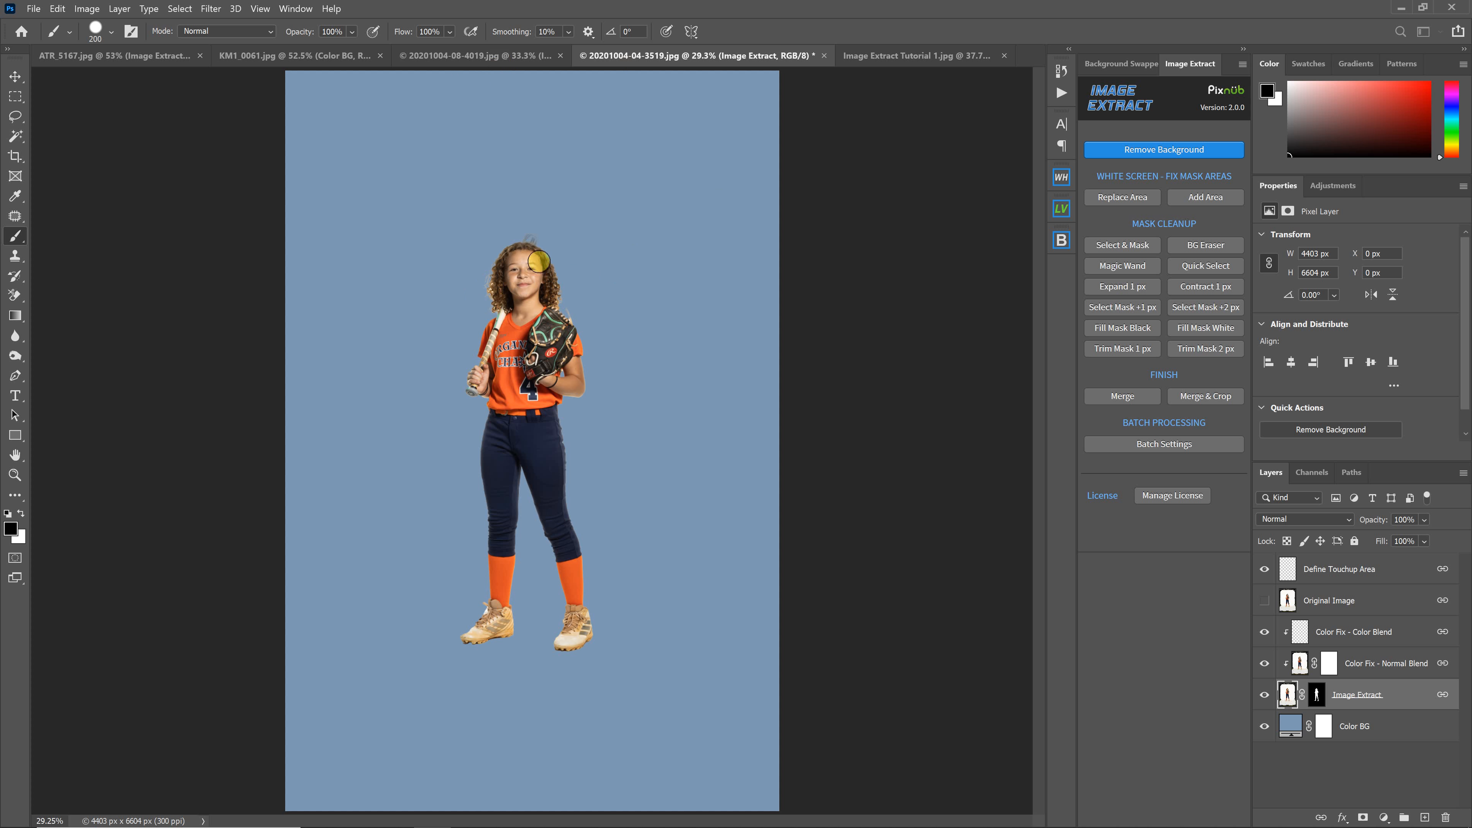
In Image Extract Tutorial 1.jpg, target the cutout's layer mask, undo a test stroke, and swap colours
left_click(866, 59)
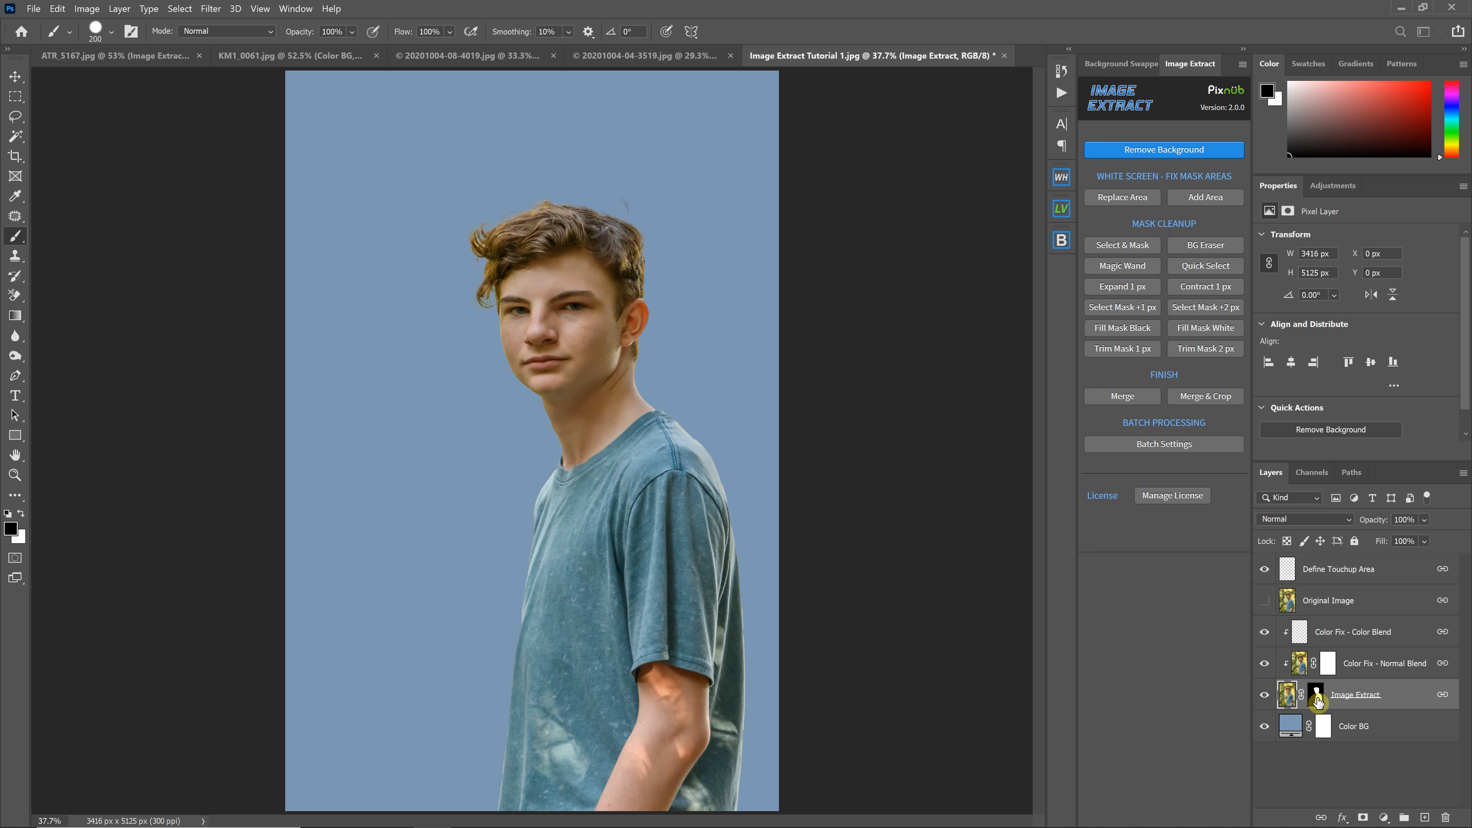
left_click(1317, 698)
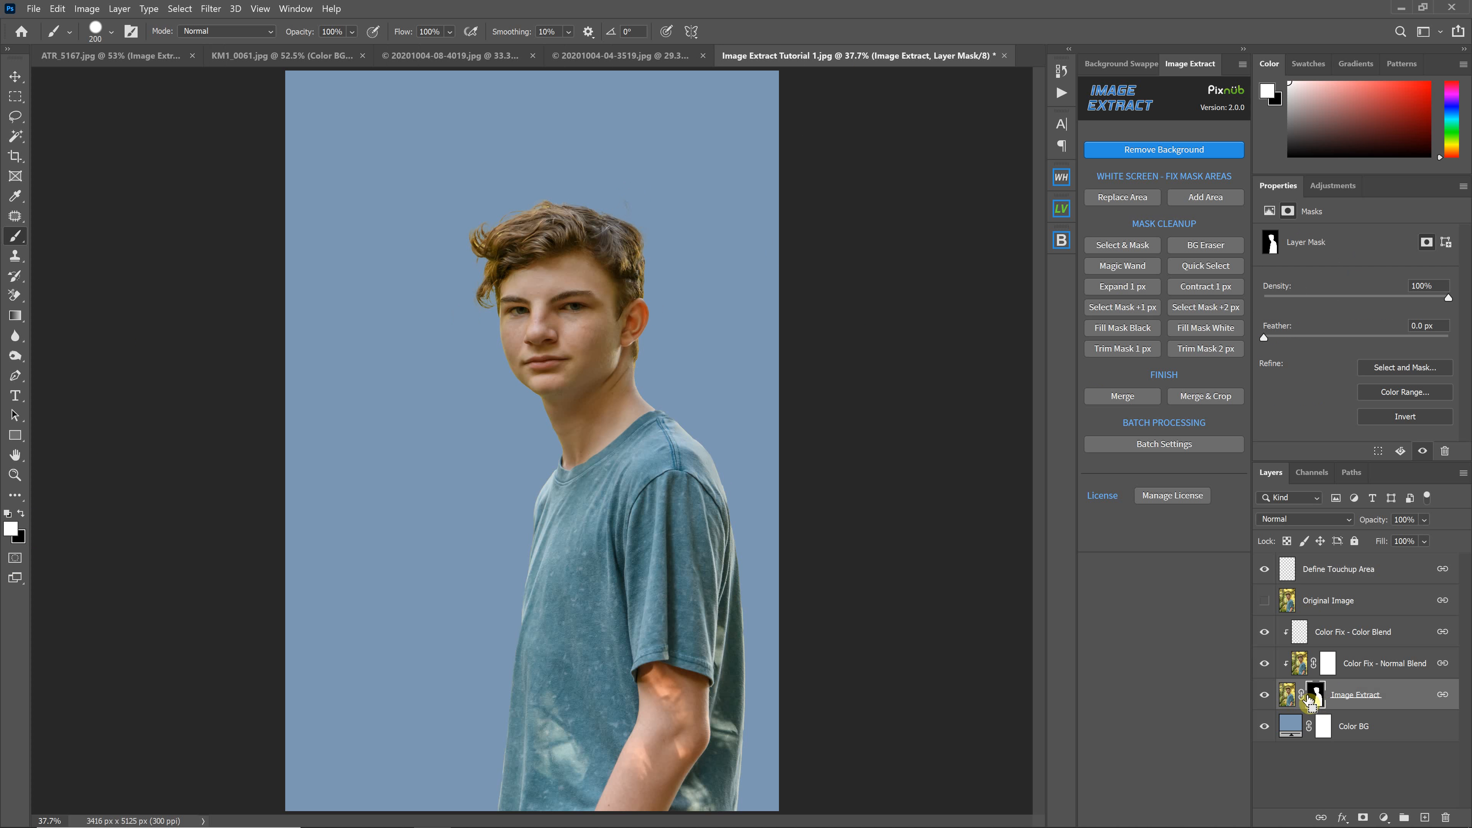
left_click_drag(616, 197, 641, 204)
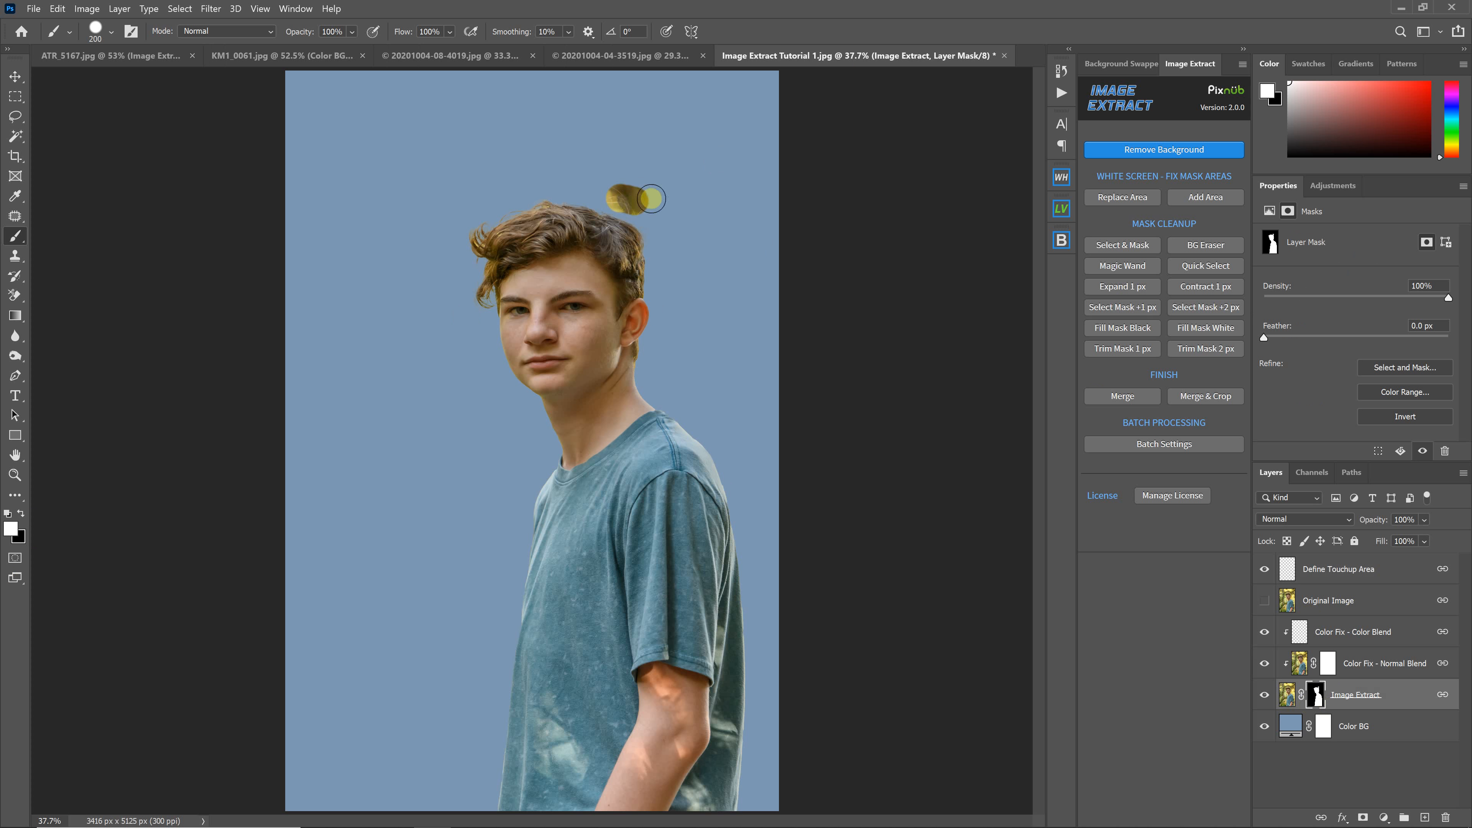
key("ctrl+z")
left_click(20, 514)
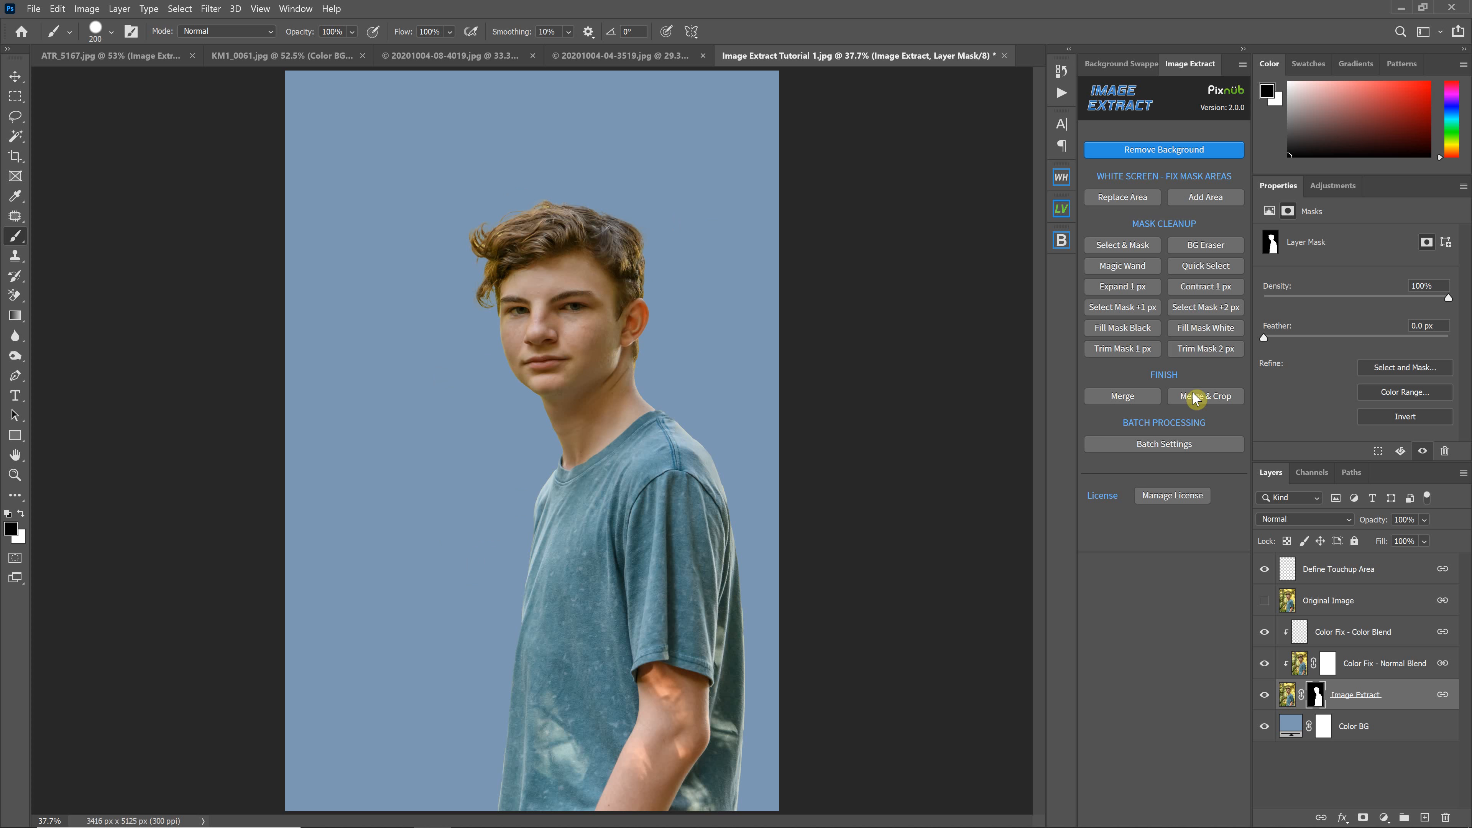
Close the other open photos via File > Close Others, answering No for all without saving
left_click(58, 8)
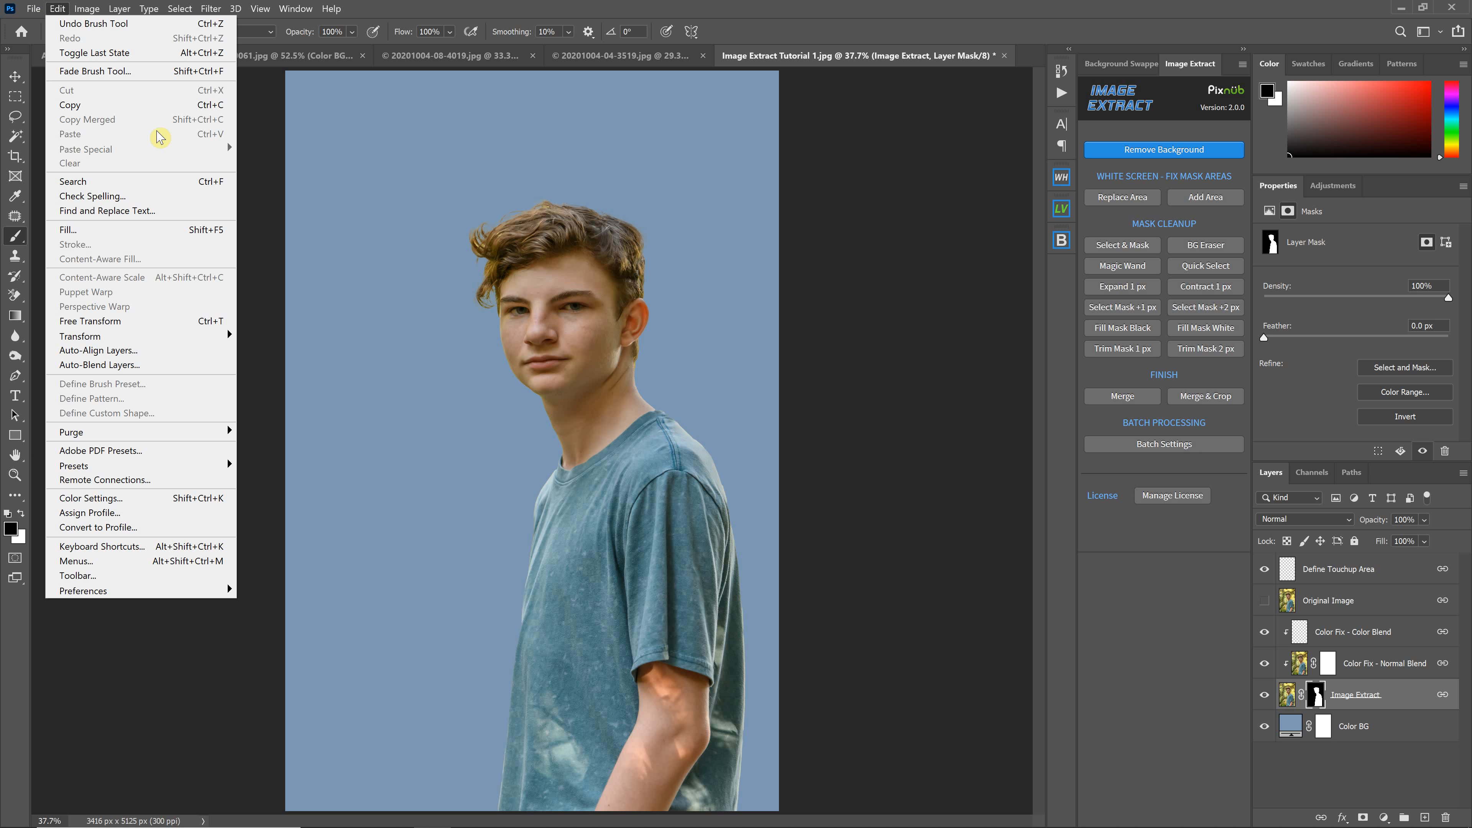
mouse_move(33, 8)
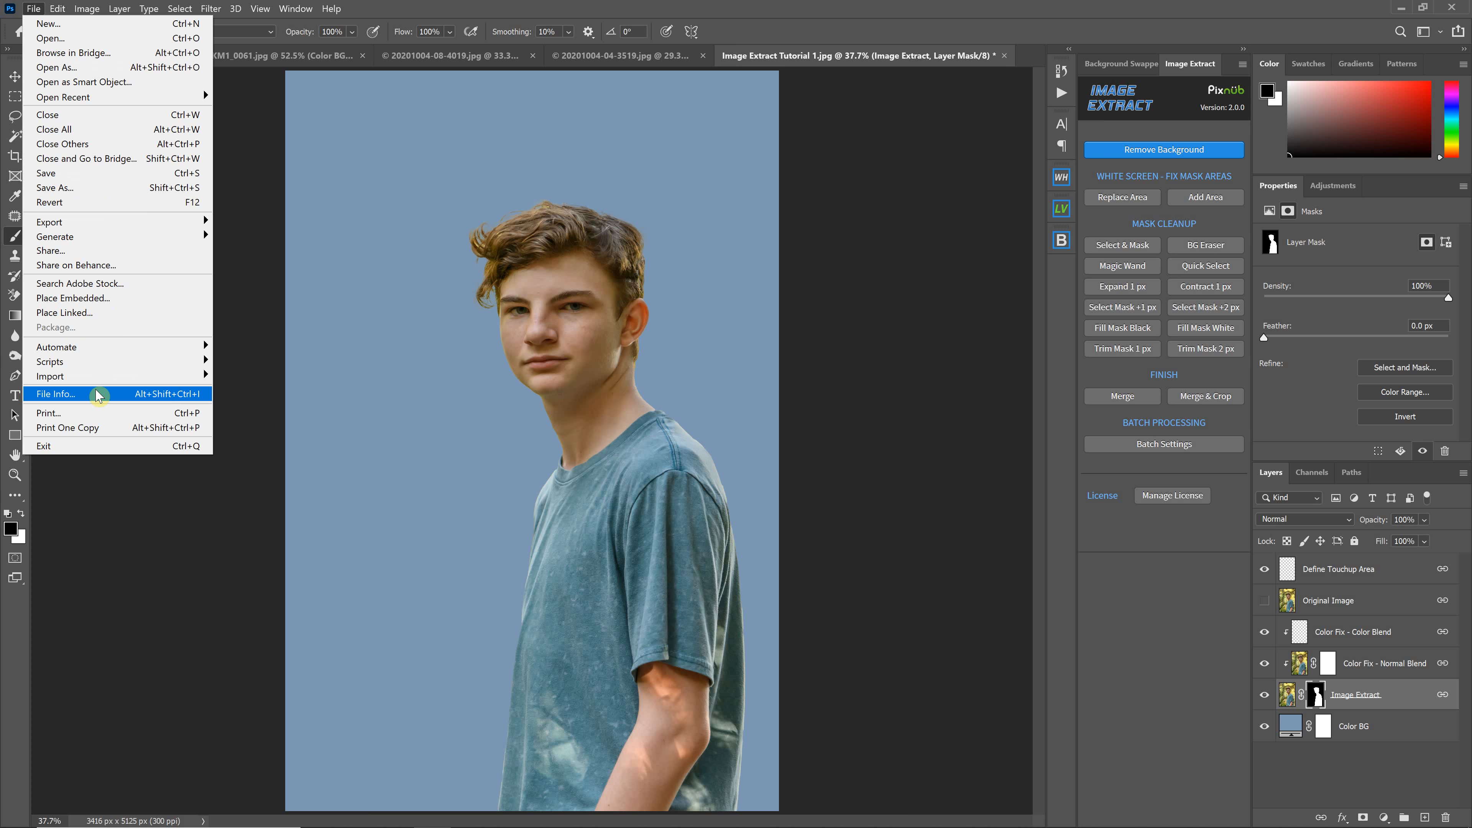
left_click(58, 130)
left_click(730, 398)
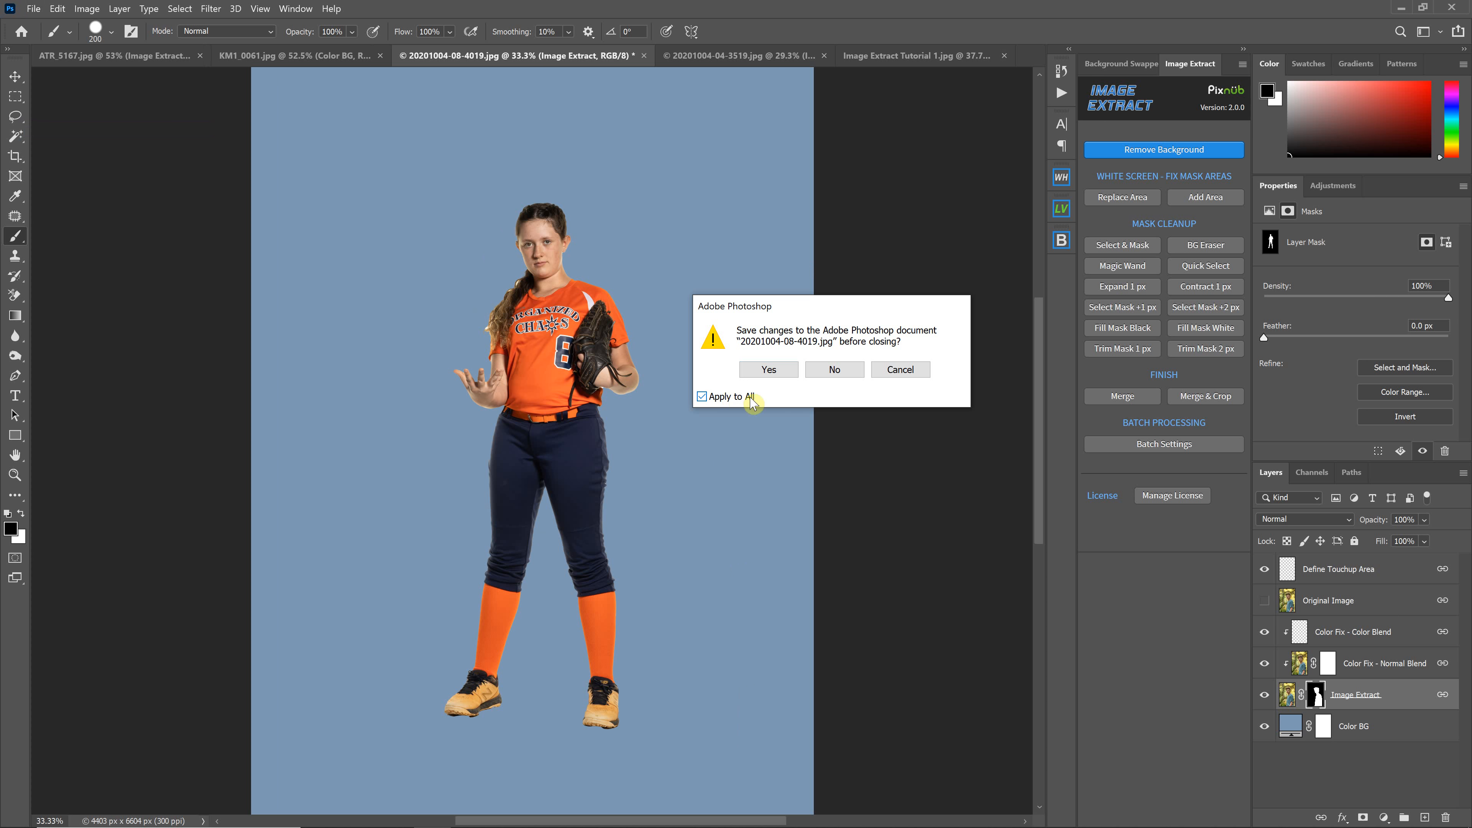
left_click(834, 371)
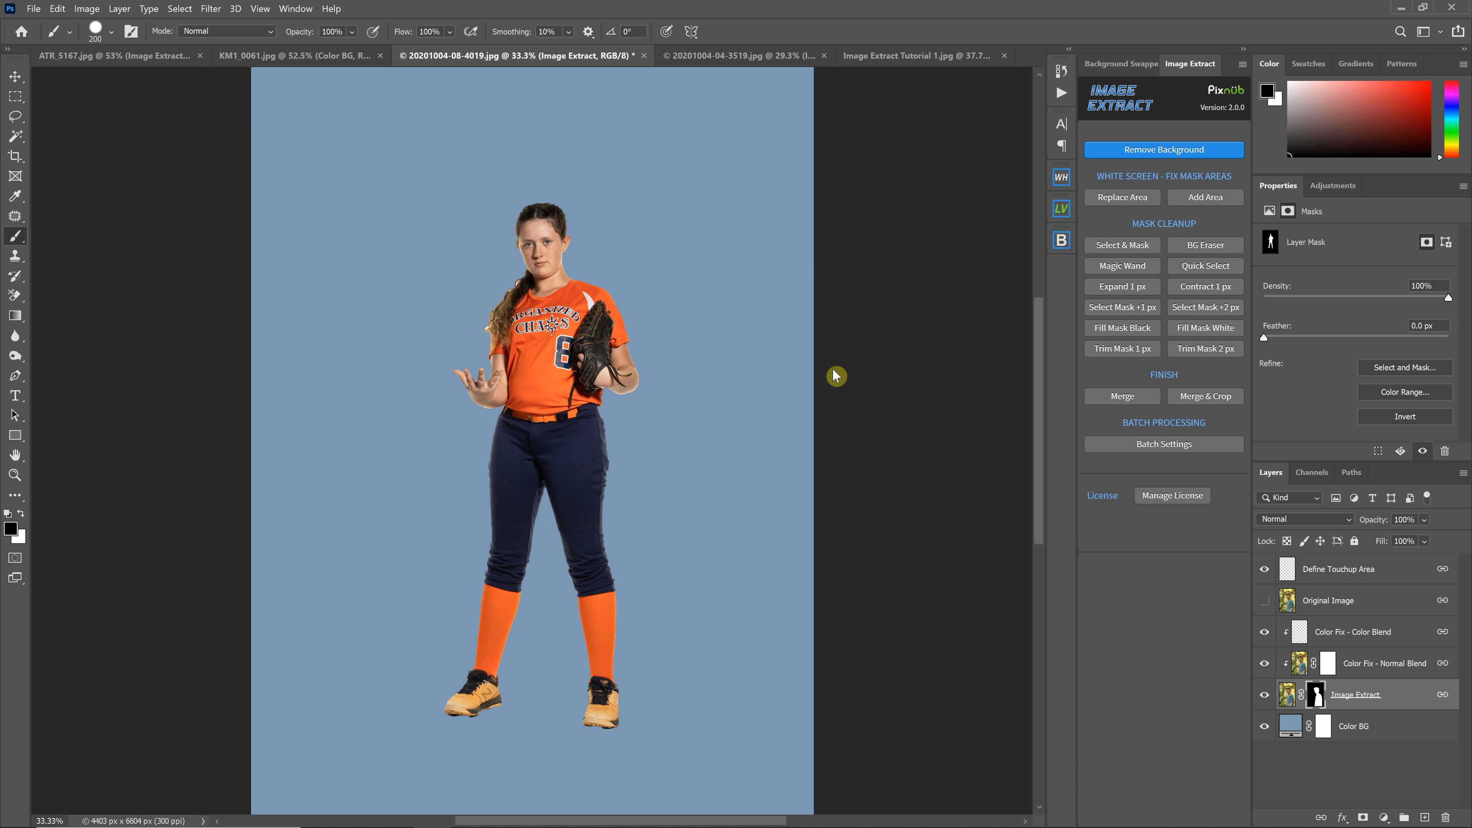
In Image Extract Batch Settings, start a new batch and set Batch Mode to Extract Auto
left_click(1131, 445)
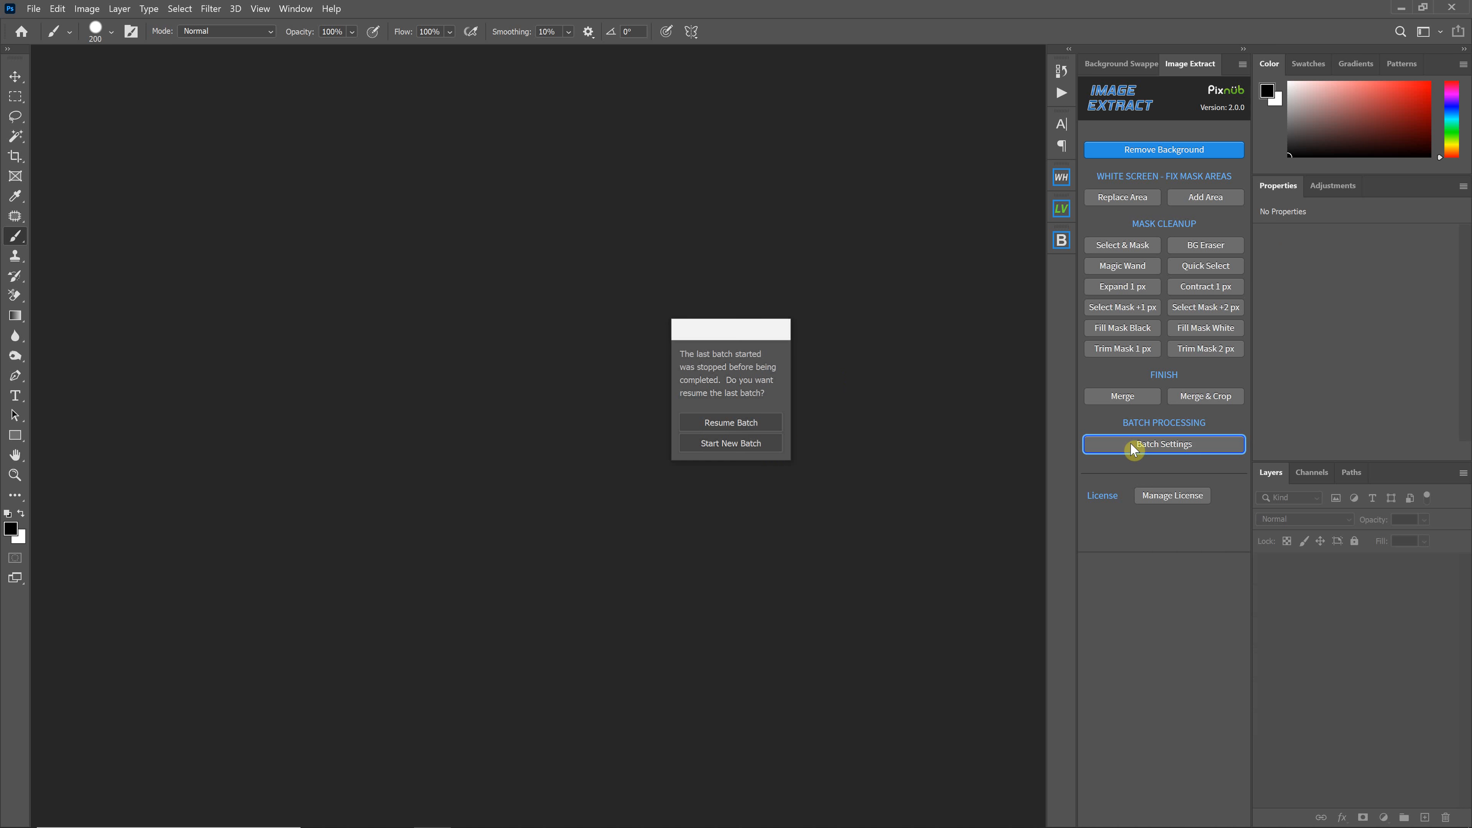
left_click(745, 450)
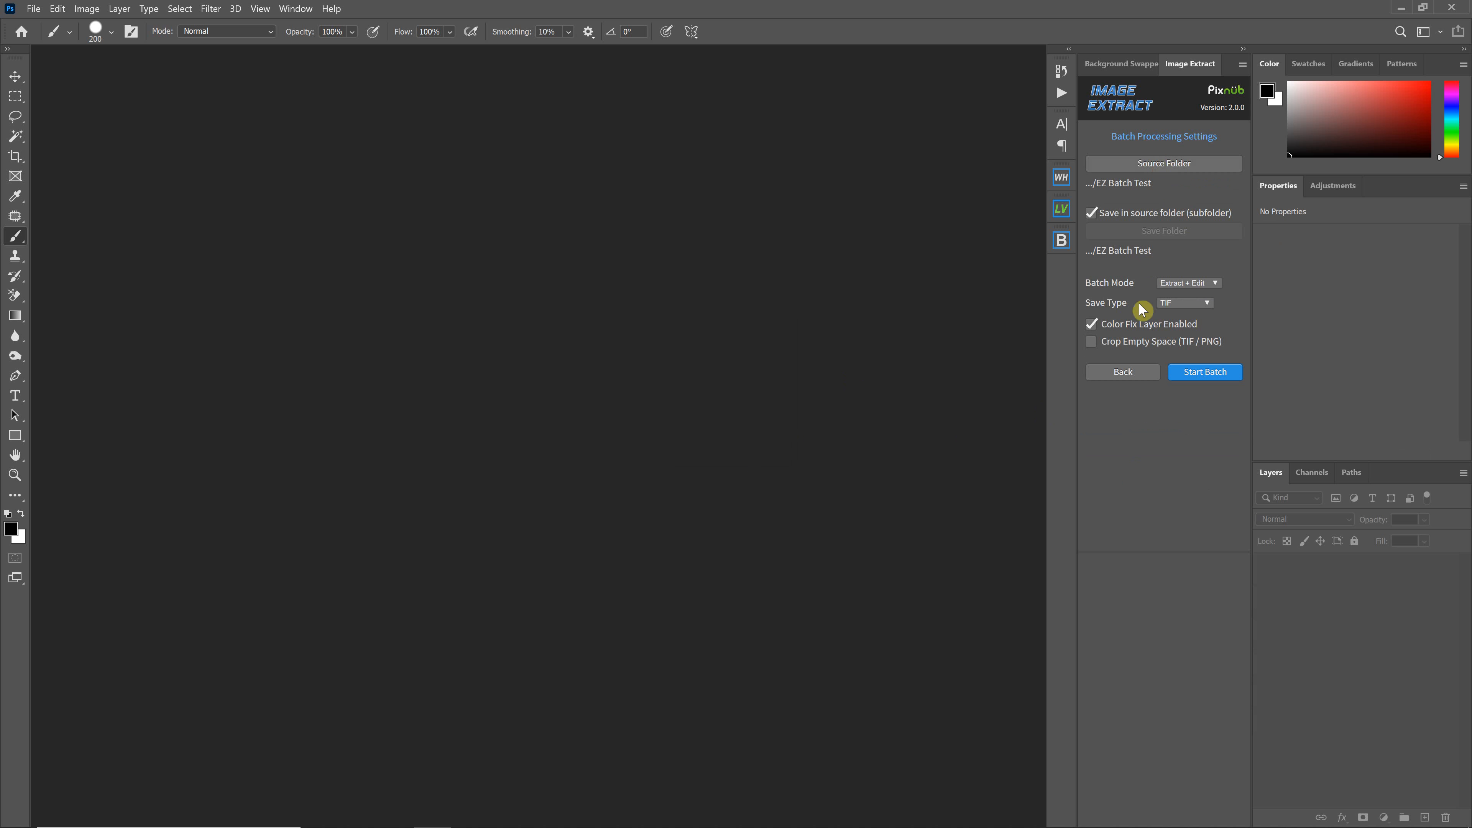
left_click(1198, 283)
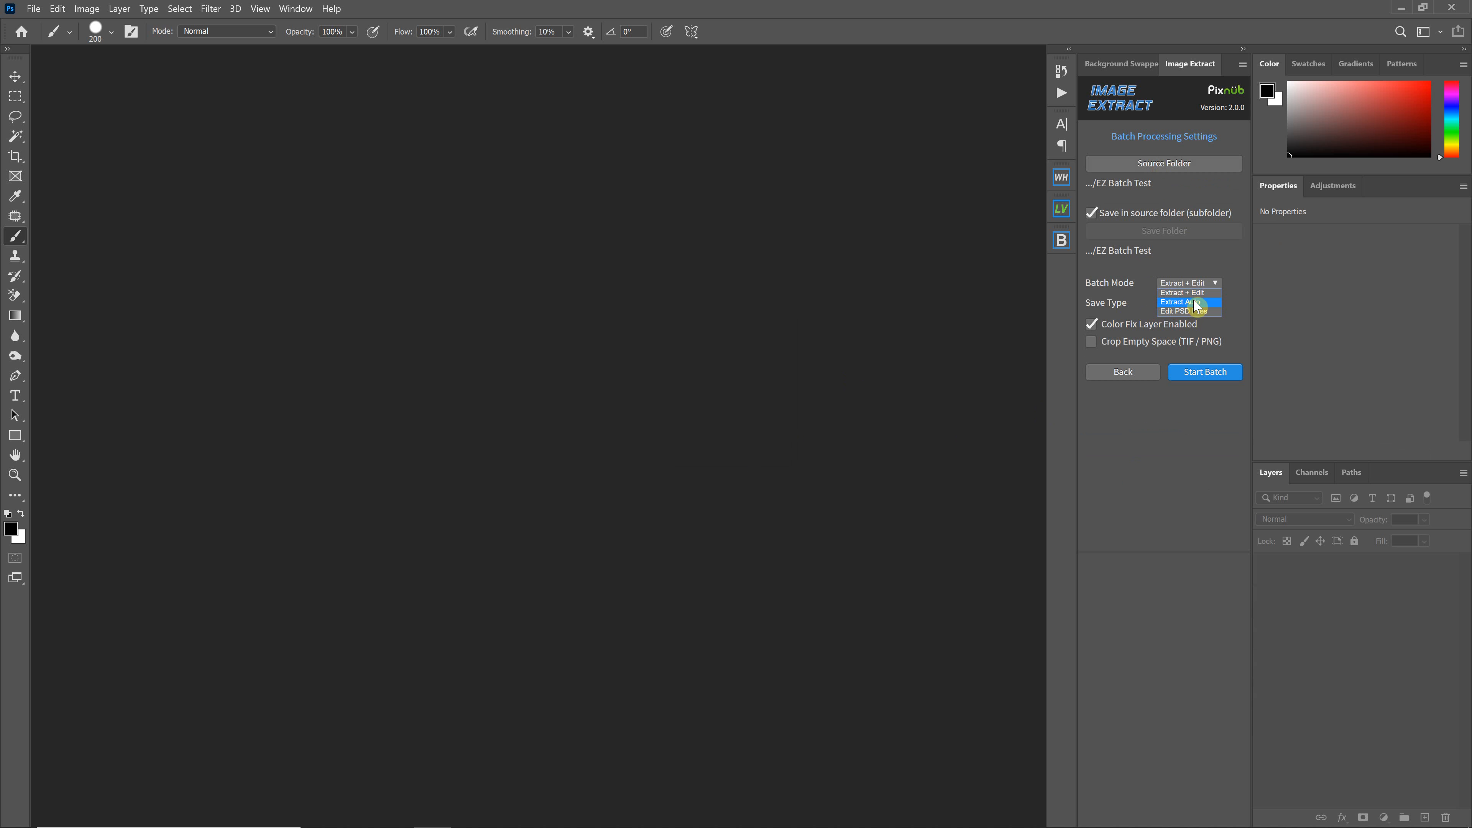
left_click(1191, 304)
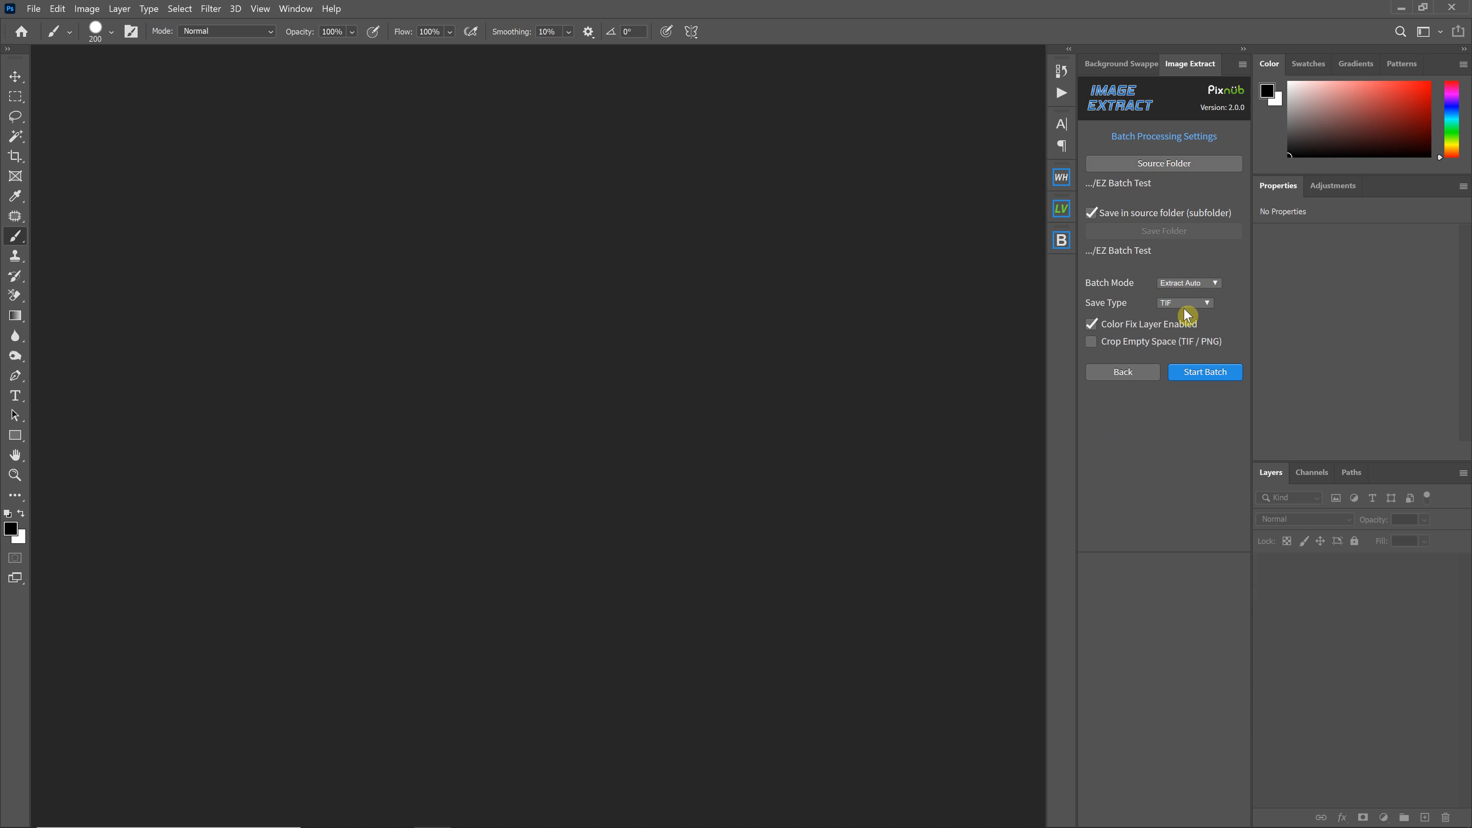
left_click(1185, 303)
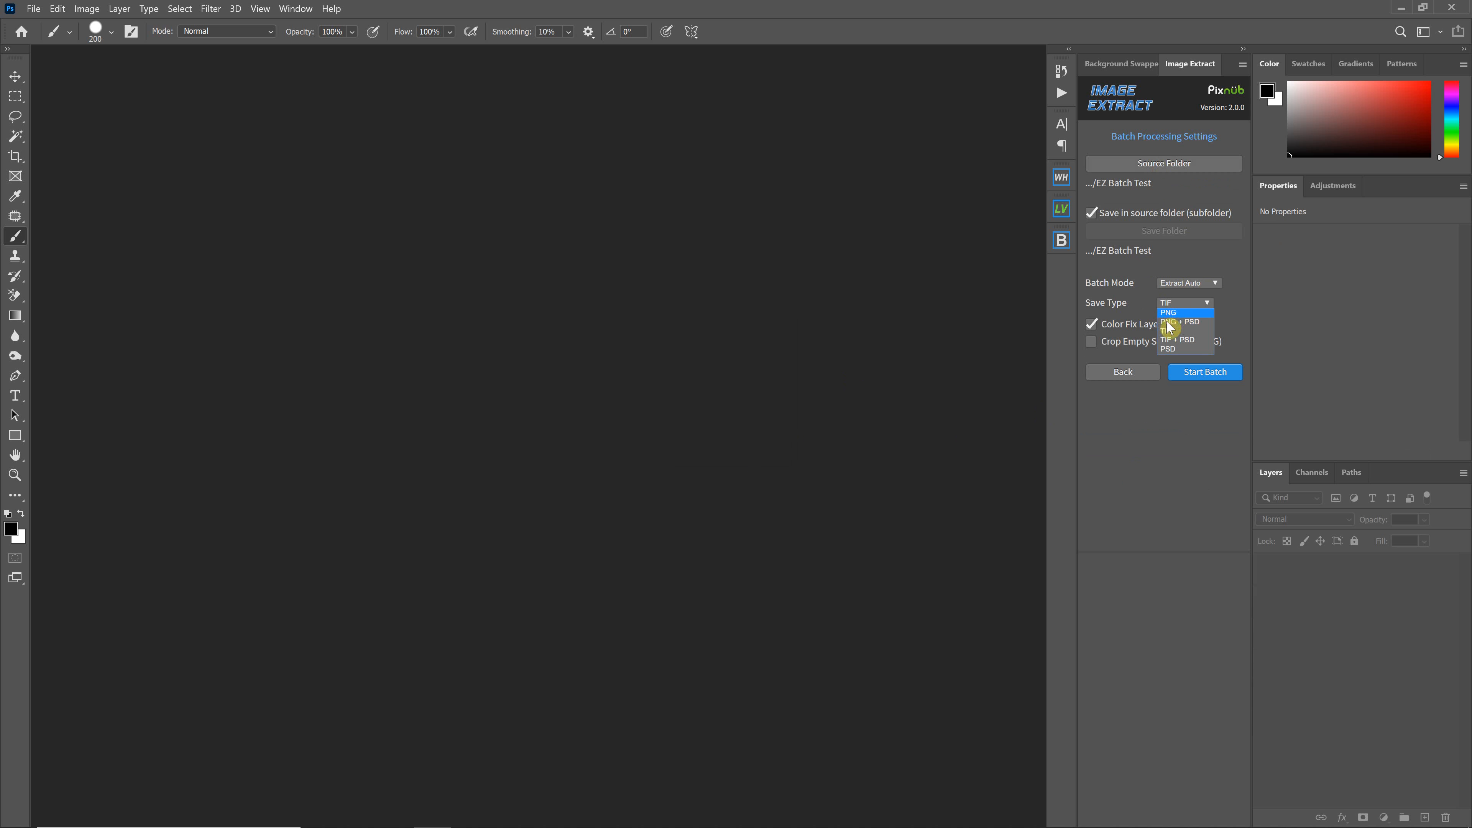